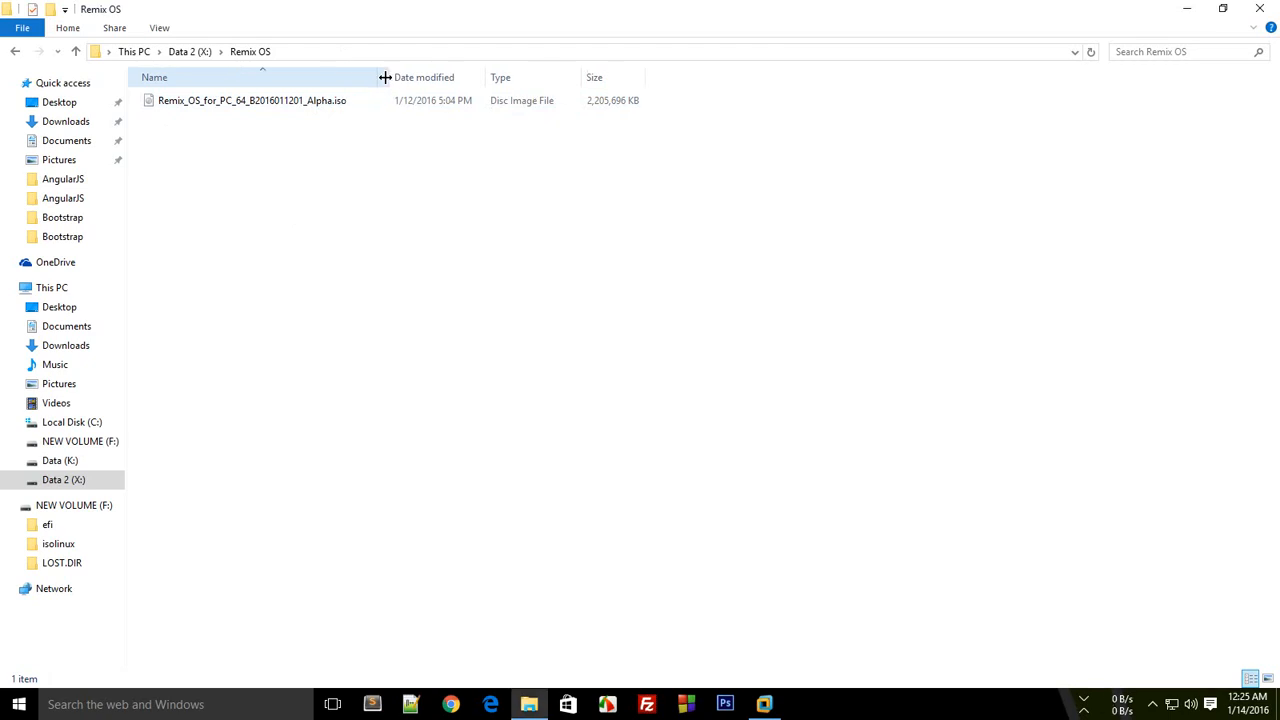
pyautogui.click(316, 106)
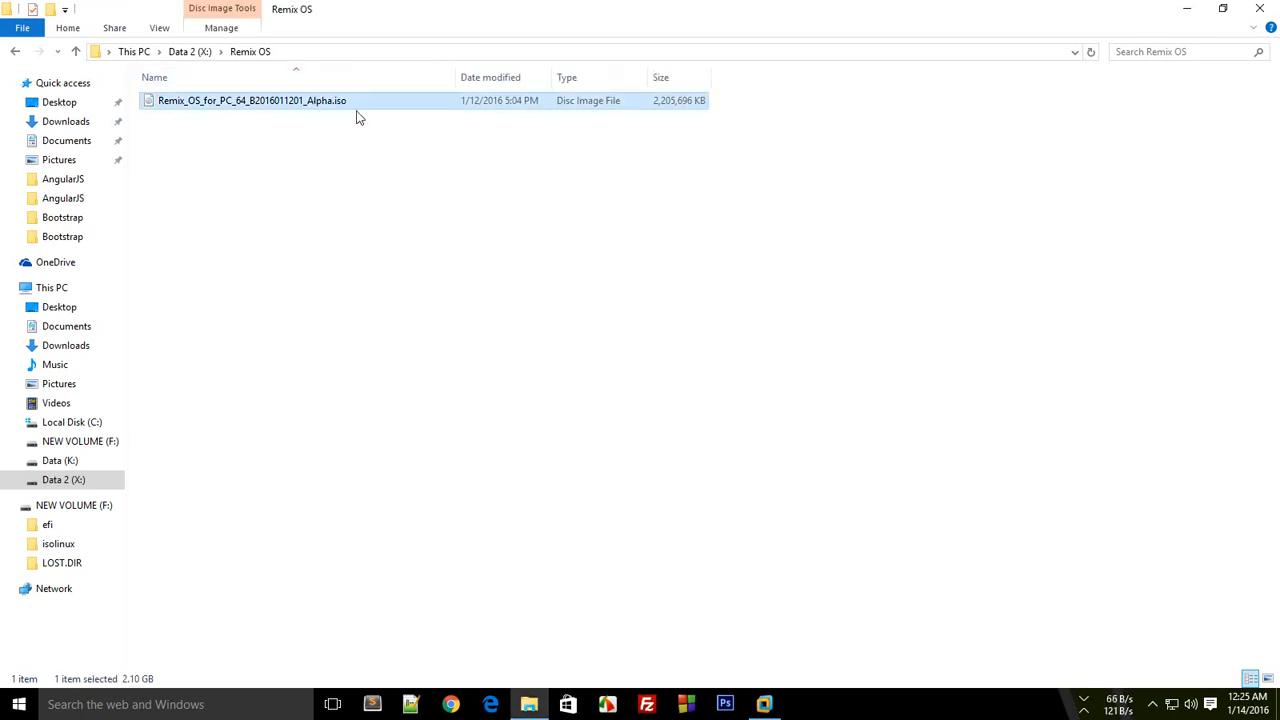
pyautogui.click(338, 167)
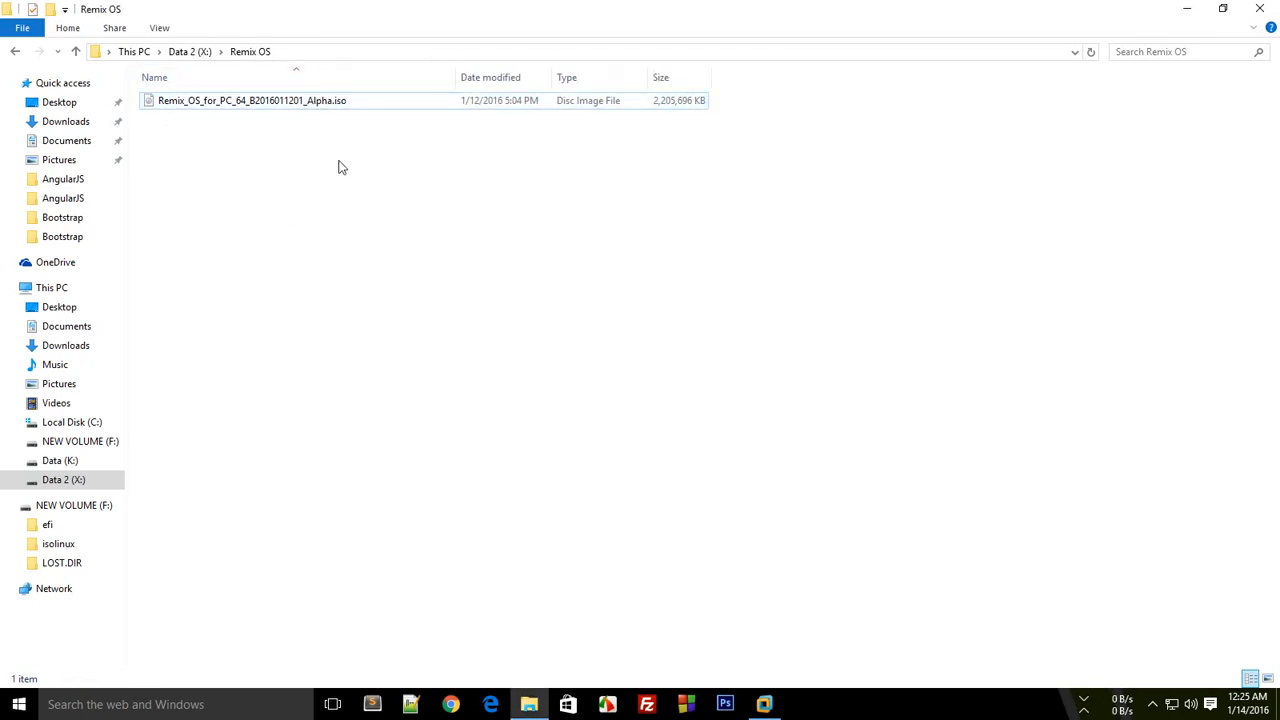
pyautogui.moveTo(338, 167); pyautogui.dragTo(318, 90)
pyautogui.click(417, 237)
pyautogui.click(764, 704)
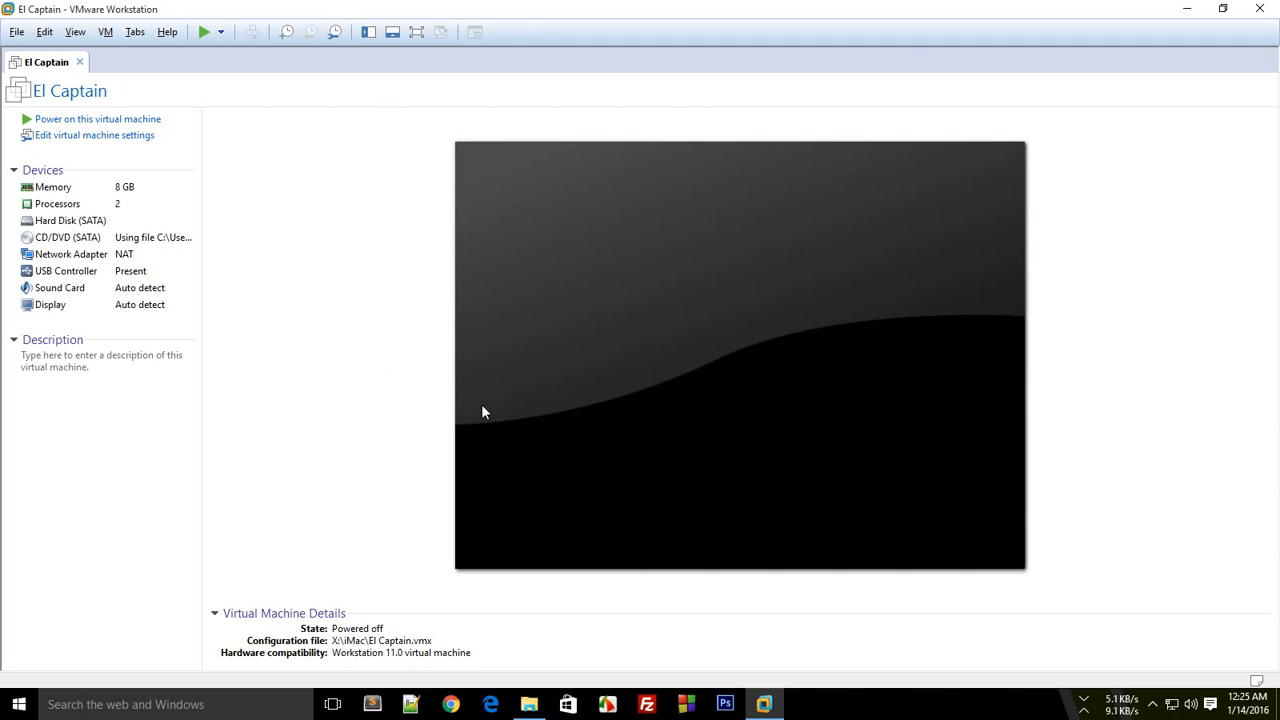
pyautogui.click(1187, 9)
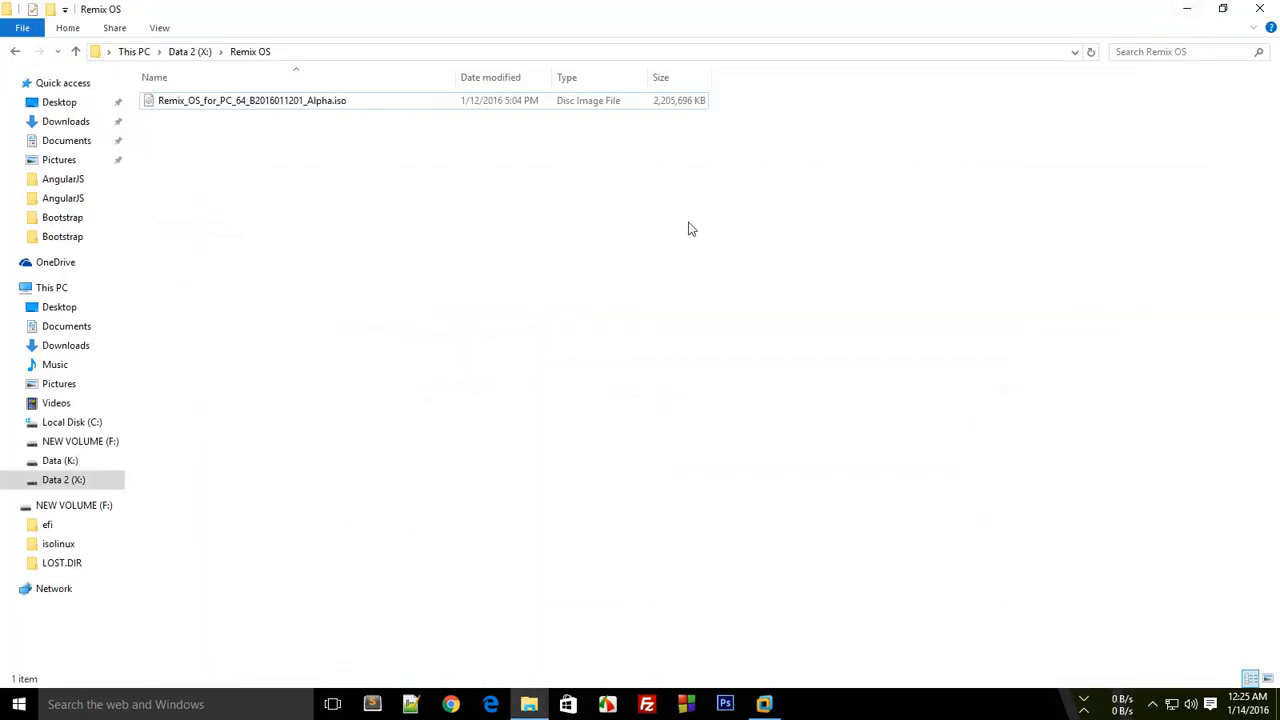
pyautogui.moveTo(660, 254); pyautogui.dragTo(396, 50)
pyautogui.click(428, 192)
pyautogui.moveTo(424, 194); pyautogui.dragTo(338, 90)
pyautogui.click(377, 177)
pyautogui.click(764, 704)
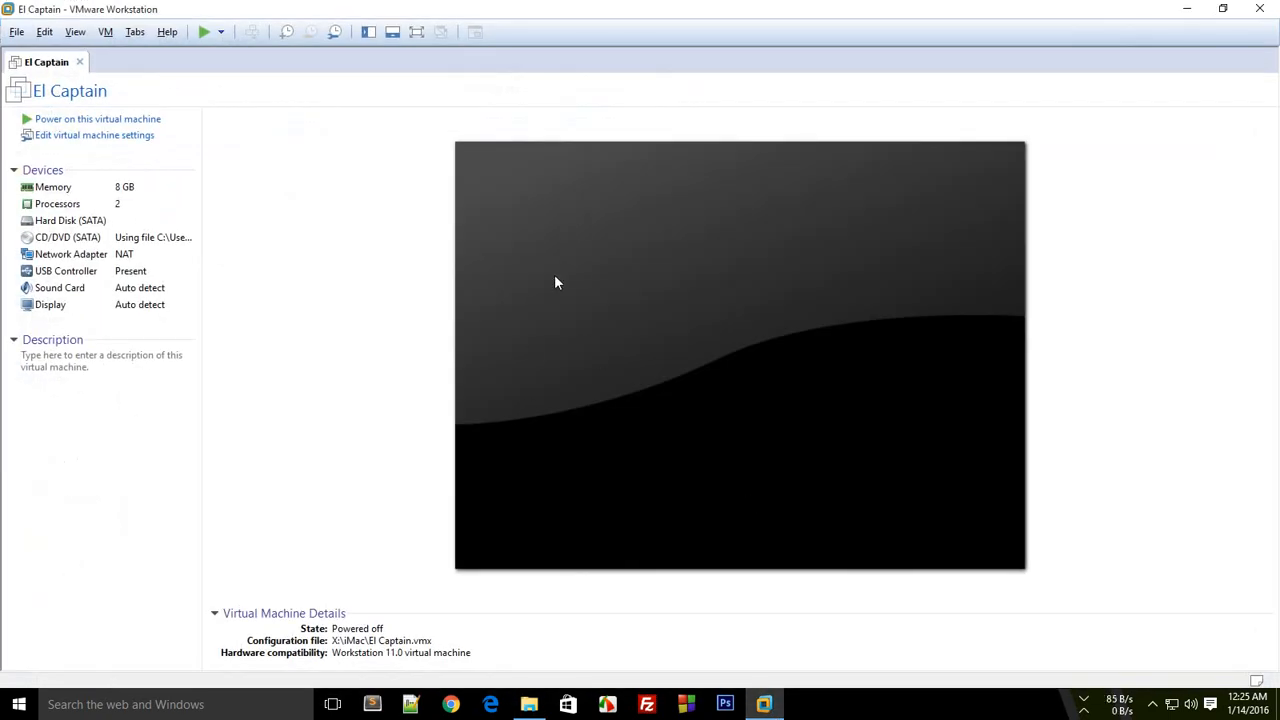
pyautogui.click(1187, 8)
# - Switch to VMware Workstation and start a new virtual machine with the Typical configuration
pyautogui.click(755, 706)
pyautogui.click(17, 32)
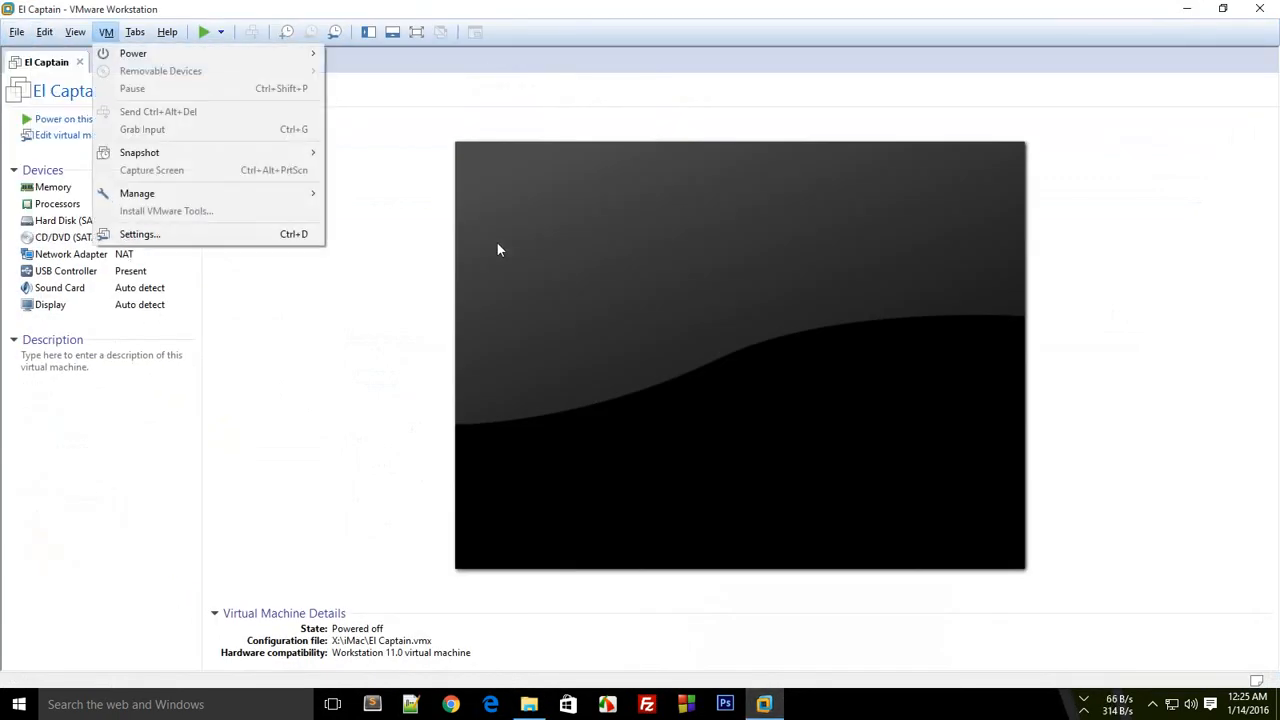
pyautogui.click(417, 213)
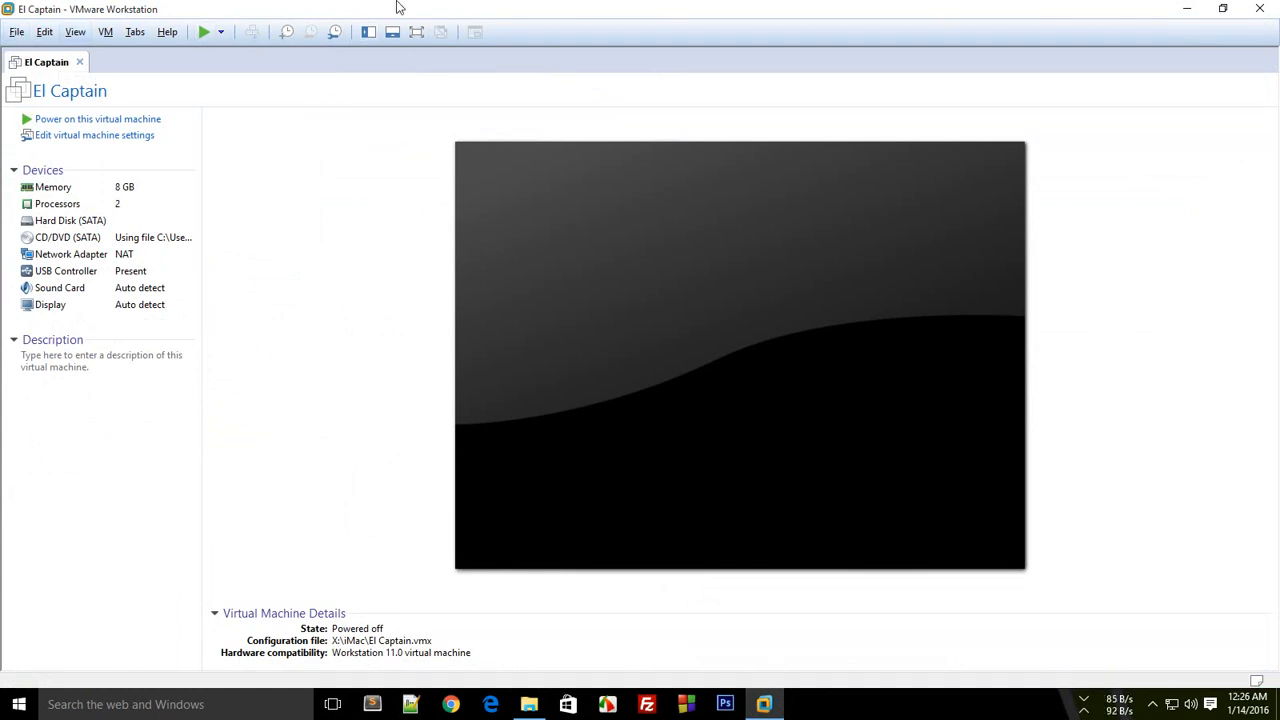
pyautogui.click(15, 32)
pyautogui.click(56, 56)
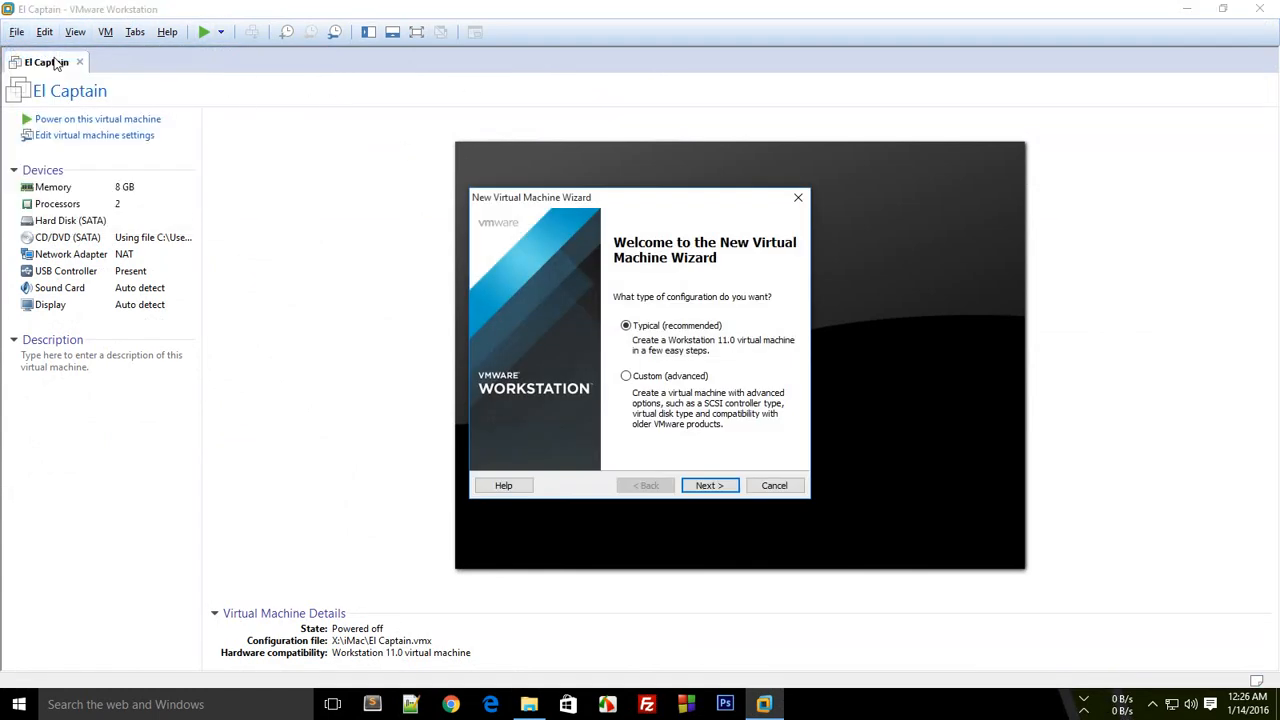
pyautogui.click(719, 486)
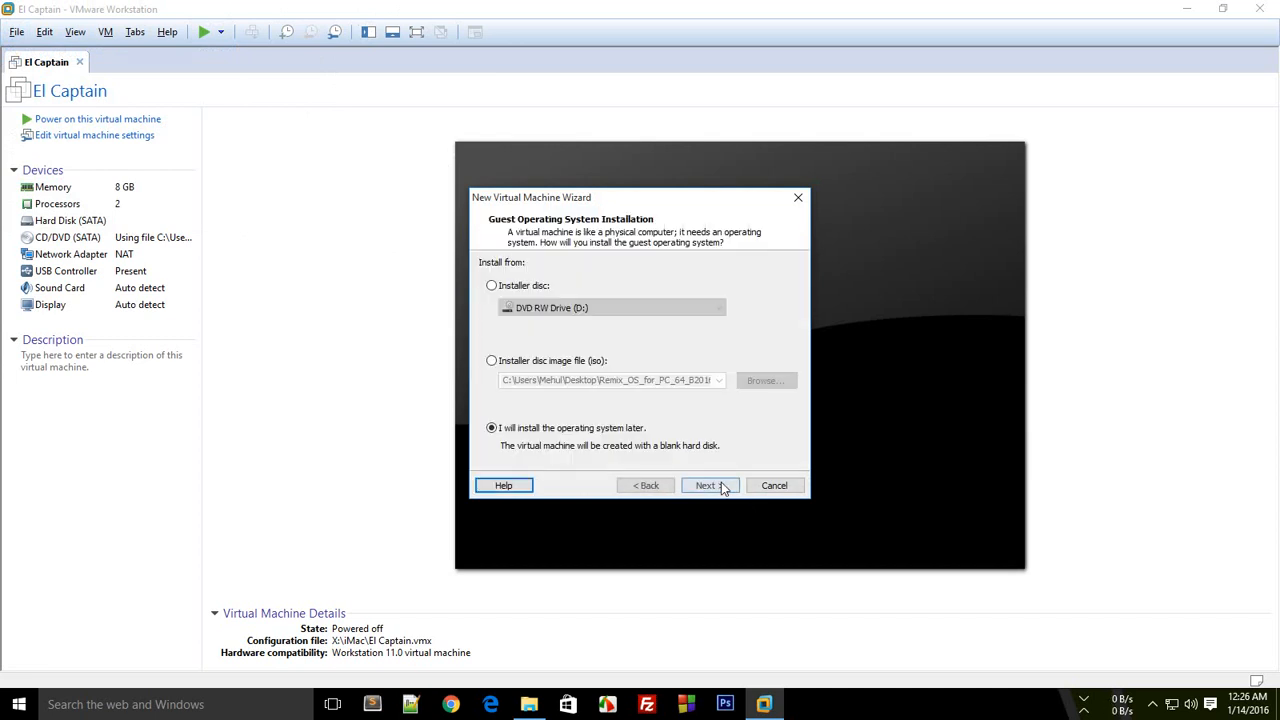
pyautogui.click(560, 362)
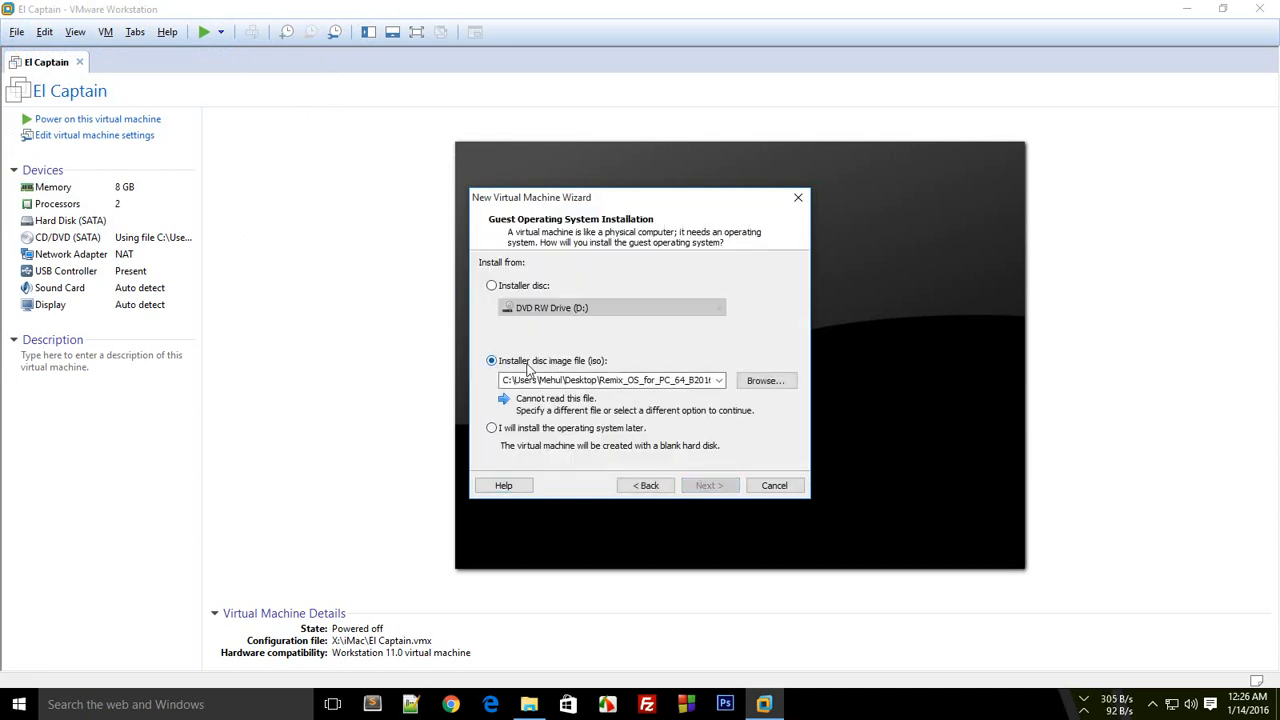
pyautogui.click(784, 383)
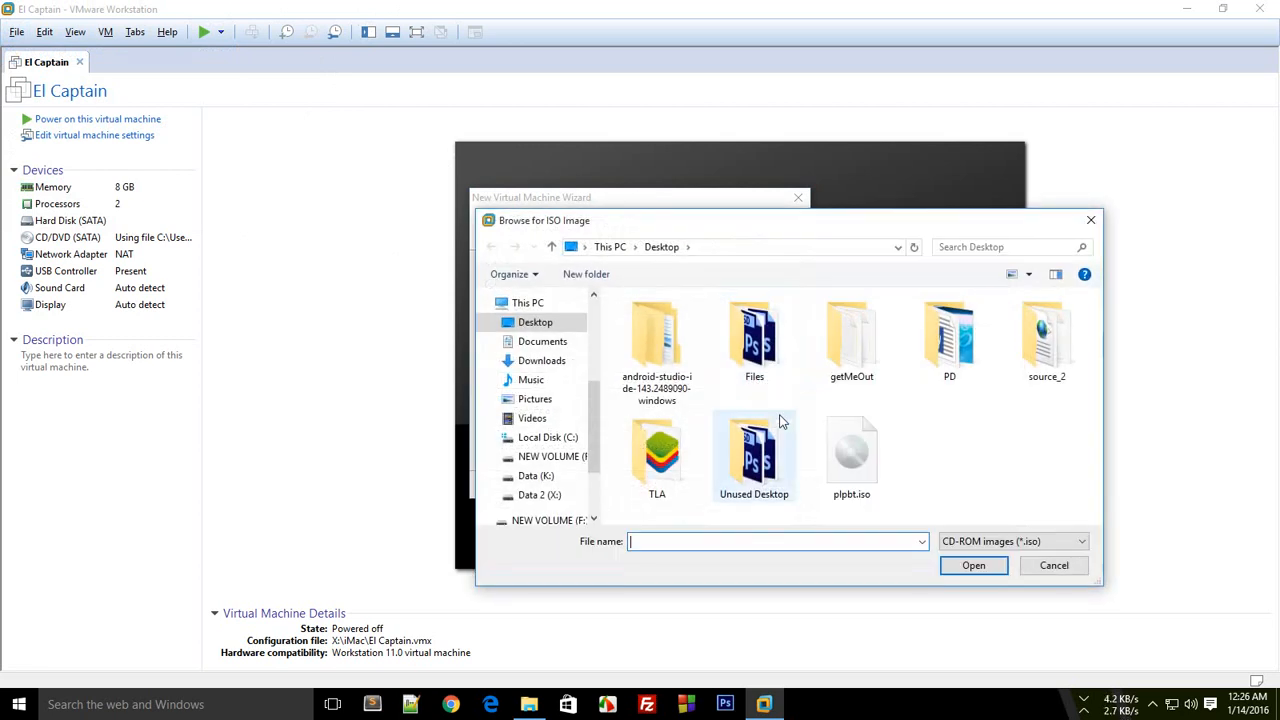
pyautogui.scroll(-2, 593, 464)
pyautogui.click(560, 413)
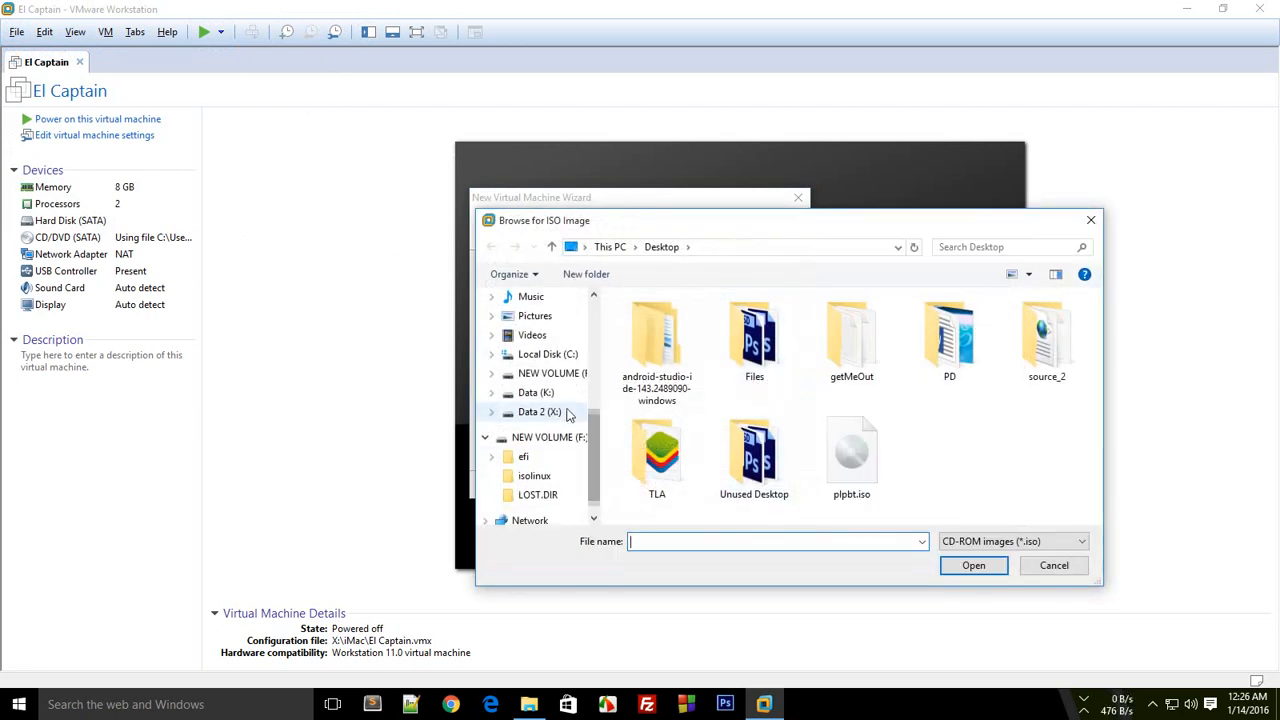
pyautogui.doubleClick(658, 338)
pyautogui.click(716, 322)
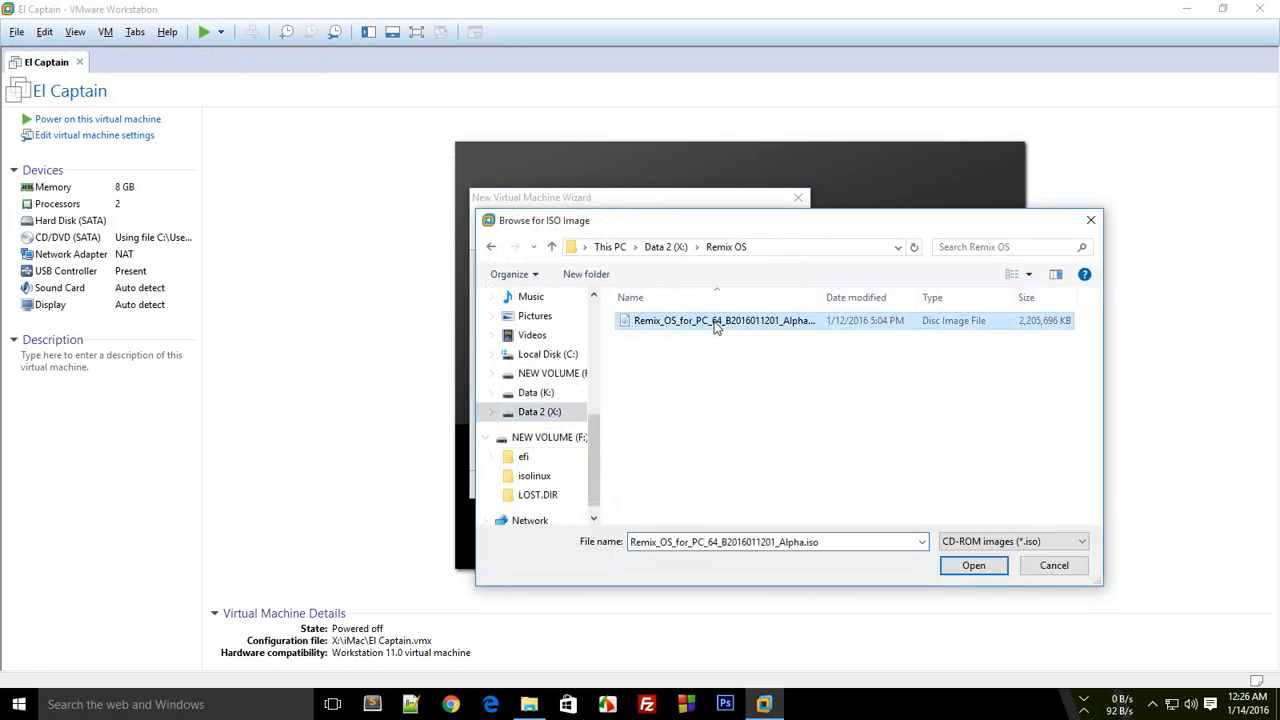
pyautogui.click(988, 563)
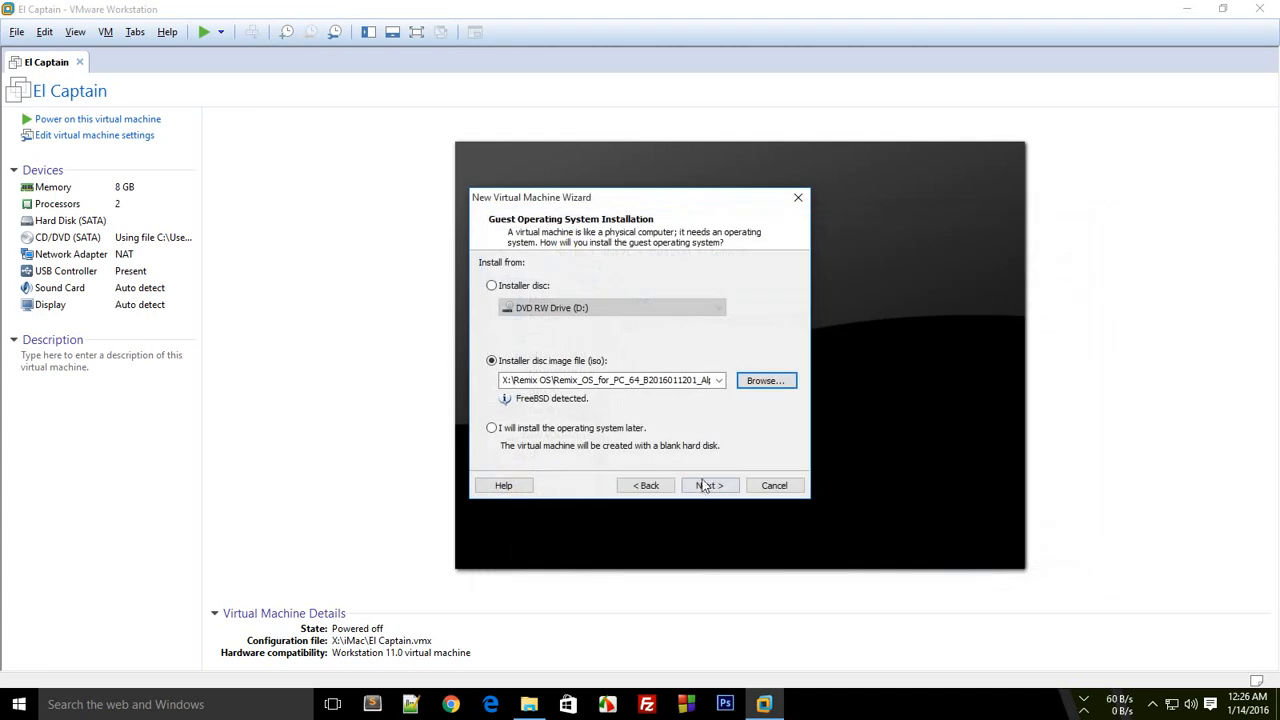
pyautogui.click(708, 486)
# - Name the virtual machine Remix OS
pyautogui.click(562, 287)
pyautogui.moveTo(562, 287); pyautogui.dragTo(456, 303)
pyautogui.write('Remix OS')
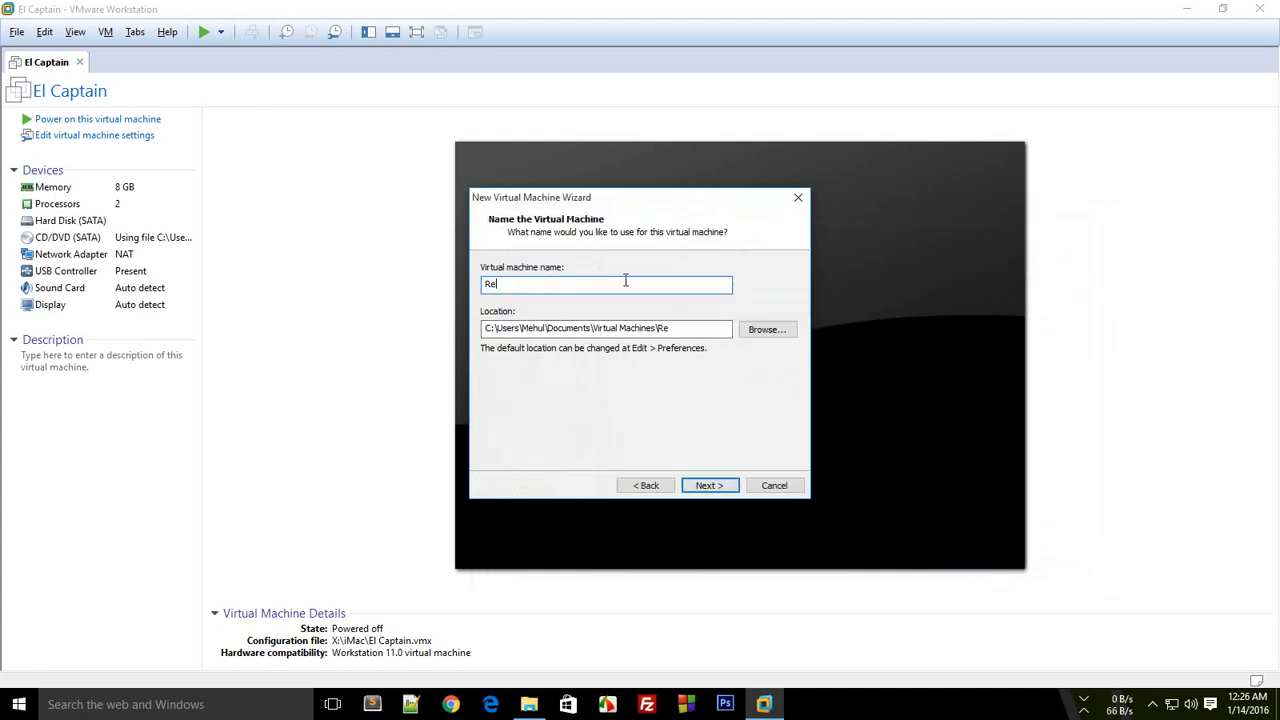
# - Set the virtual machine's location to the Remix OS folder on Data 2 (X:)
pyautogui.click(757, 330)
pyautogui.moveTo(754, 322); pyautogui.dragTo(748, 376)
pyautogui.click(756, 222)
pyautogui.click(759, 330)
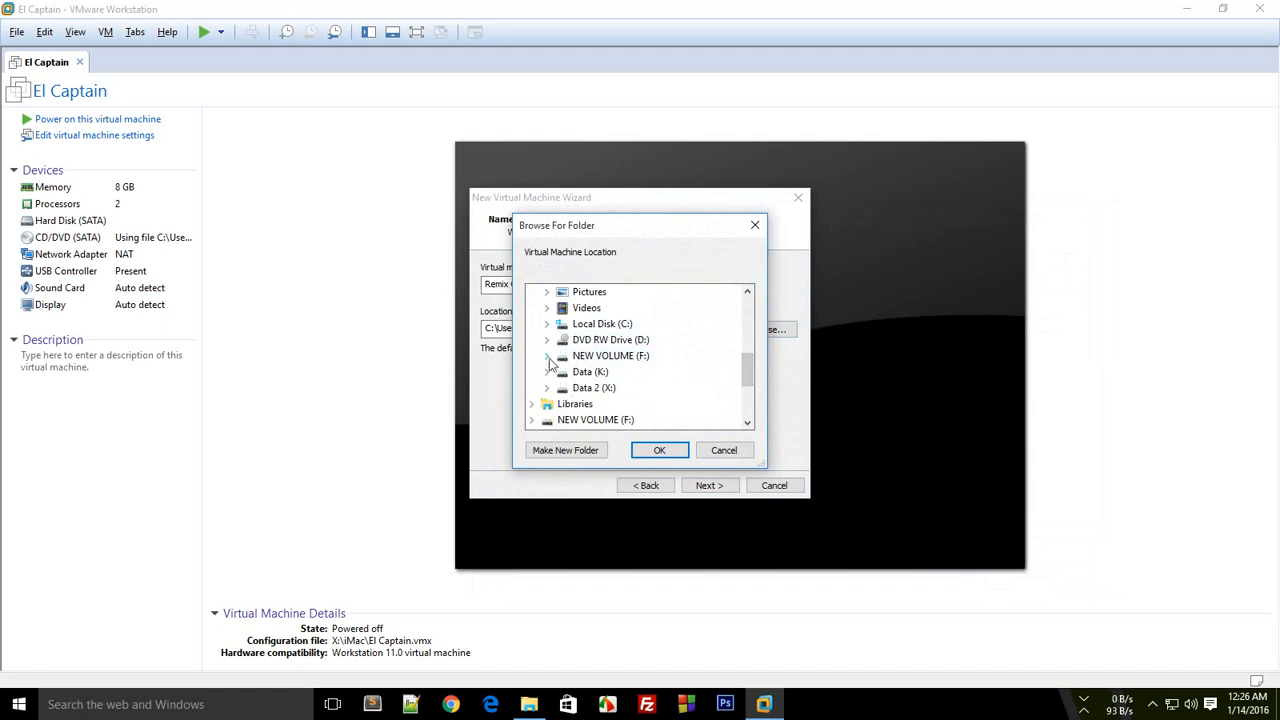
pyautogui.click(547, 388)
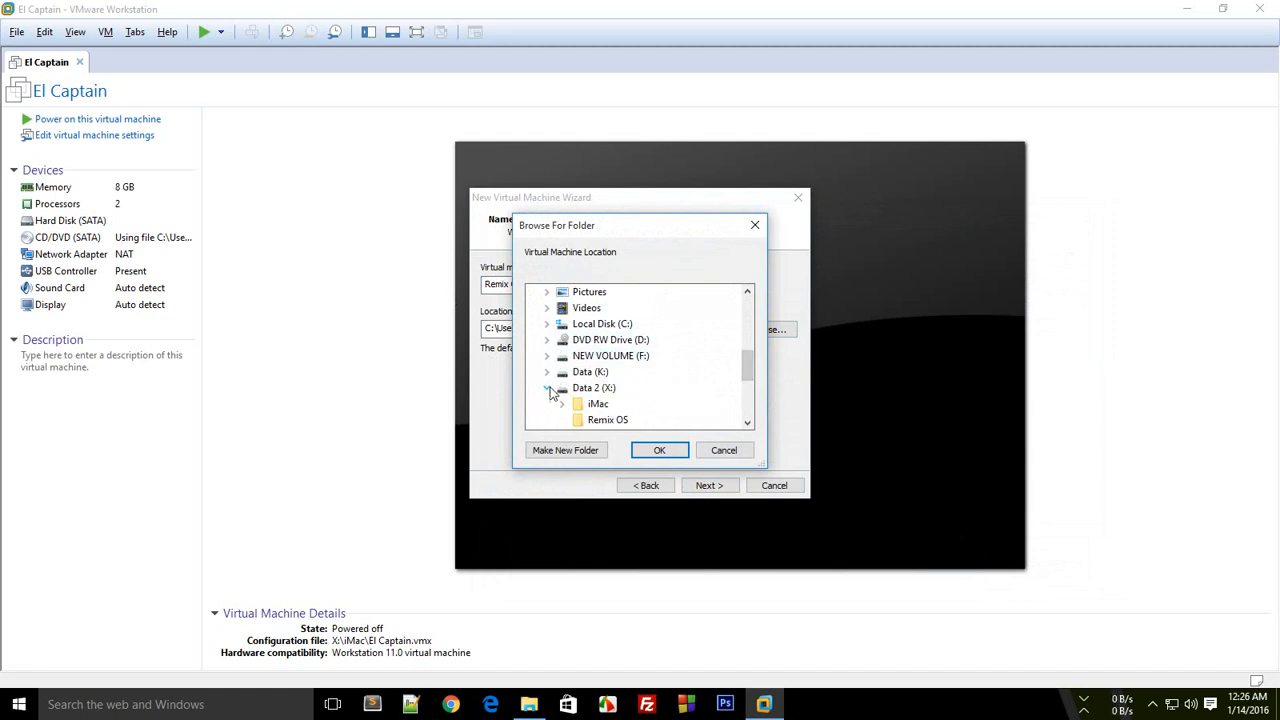
pyautogui.click(608, 420)
pyautogui.click(657, 450)
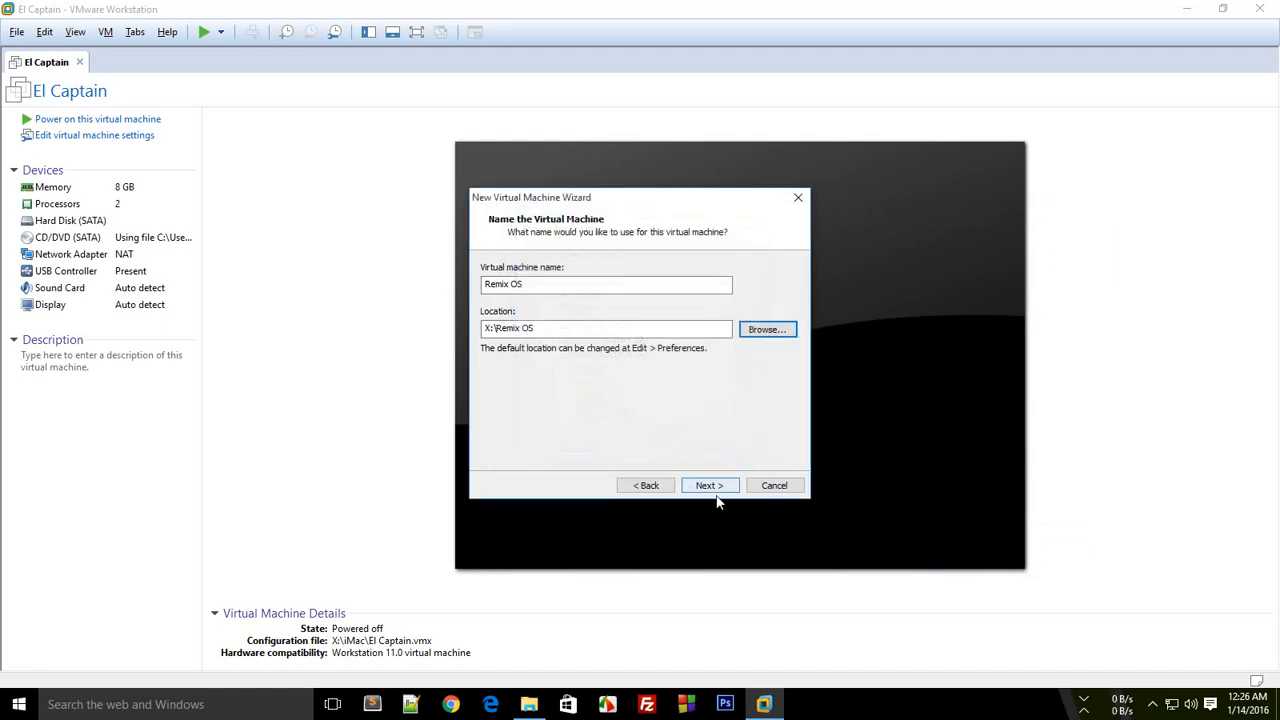
pyautogui.click(692, 487)
# - Set the maximum disk size to 1 GB and store the virtual disk as a single file
pyautogui.doubleClick(612, 304)
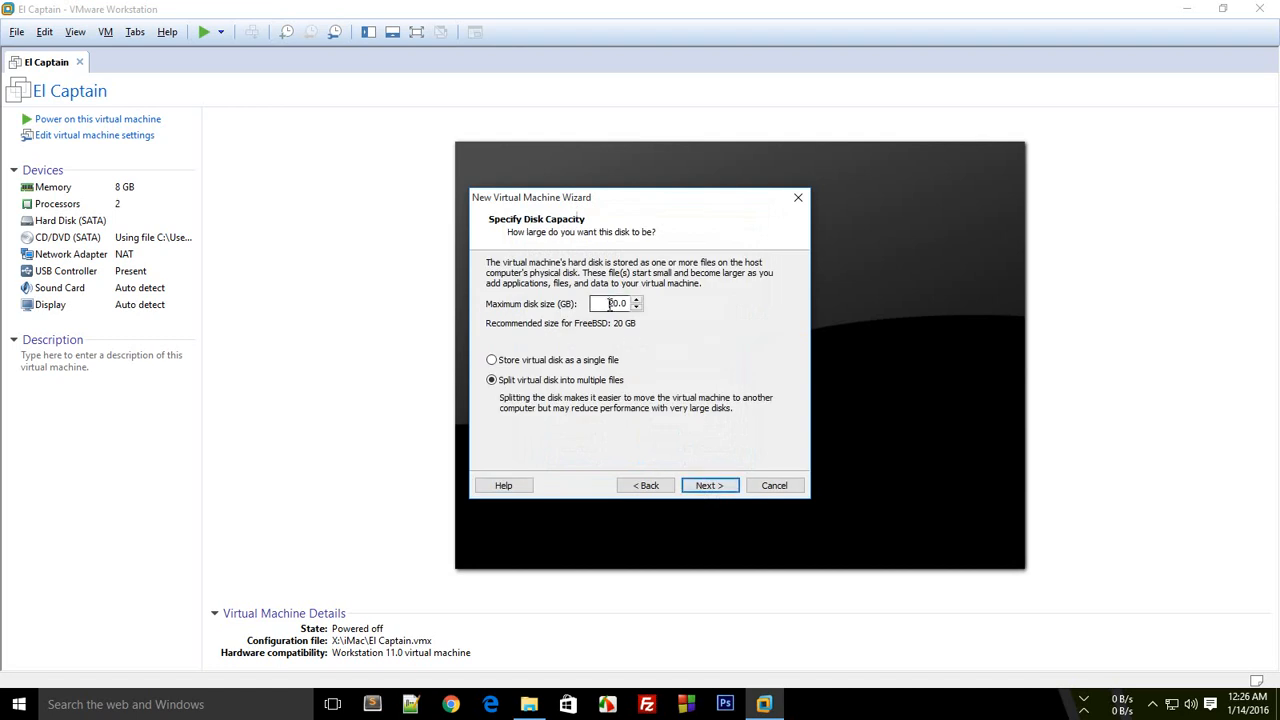
pyautogui.write('1')
pyautogui.click(580, 366)
pyautogui.doubleClick(622, 304)
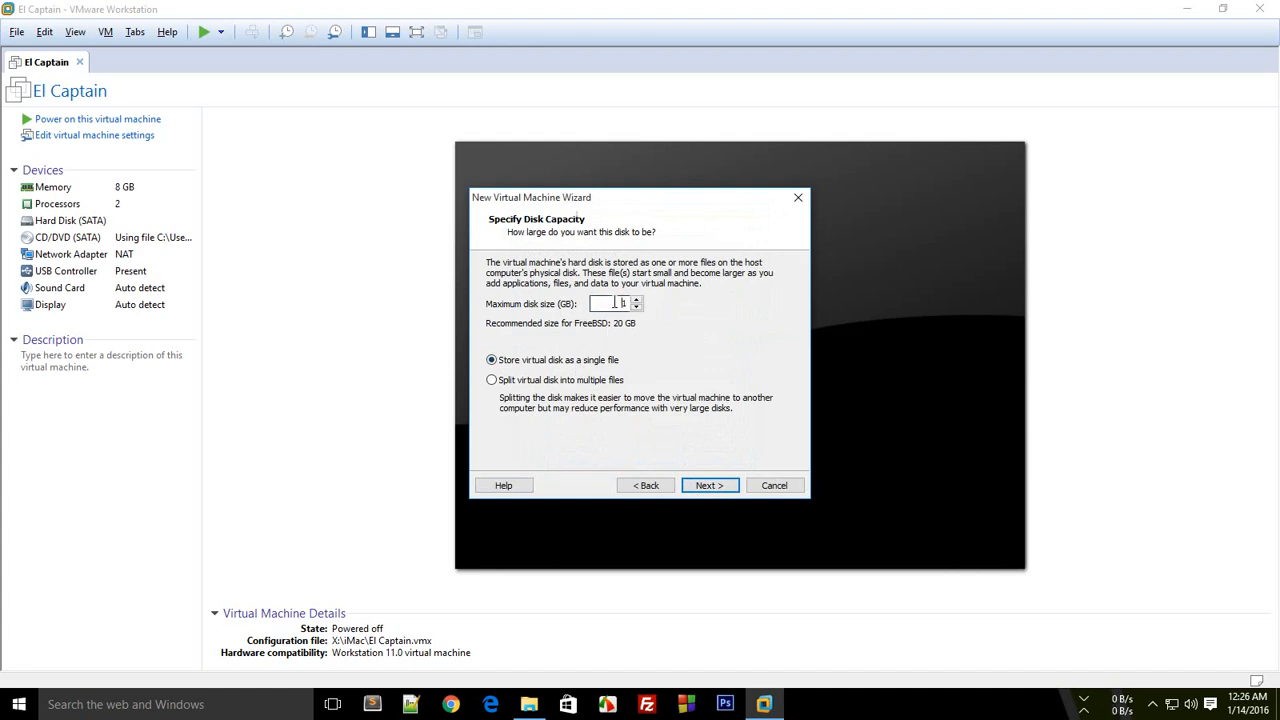
pyautogui.click(716, 488)
# - Customize the new machine's hardware to allocate 8192 MB of memory
pyautogui.click(575, 427)
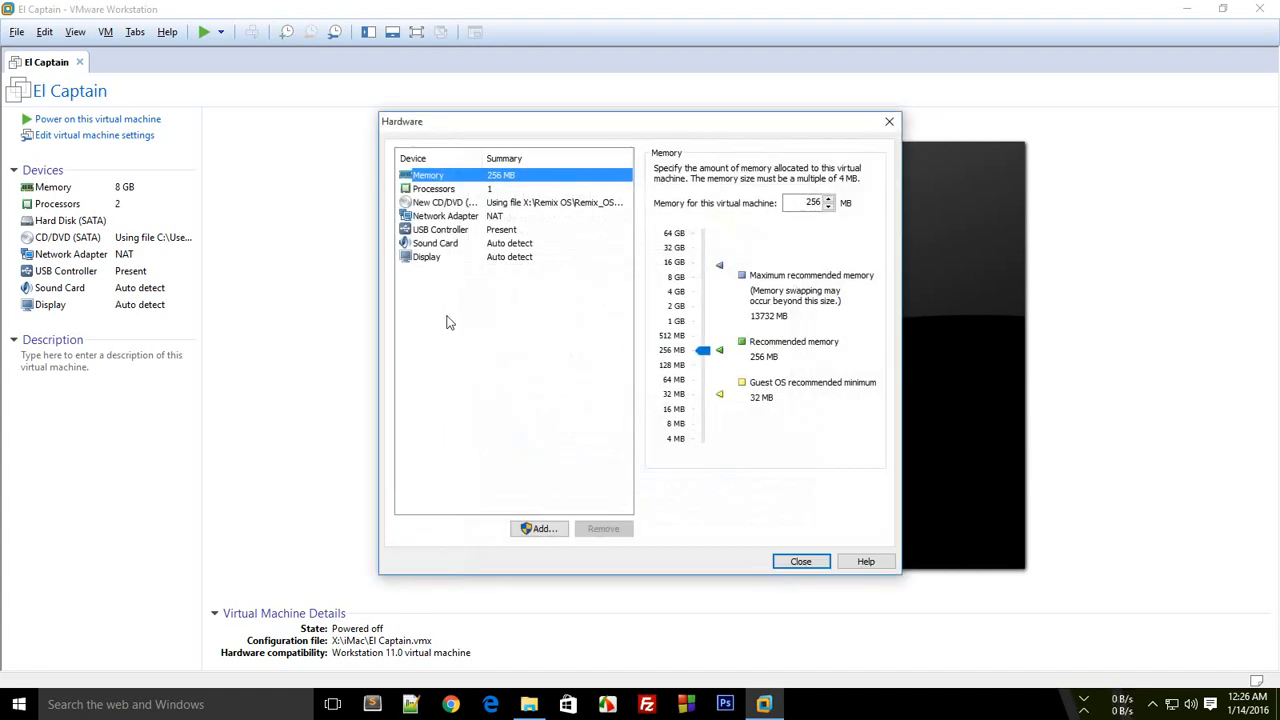
pyautogui.moveTo(704, 351); pyautogui.dragTo(708, 284)
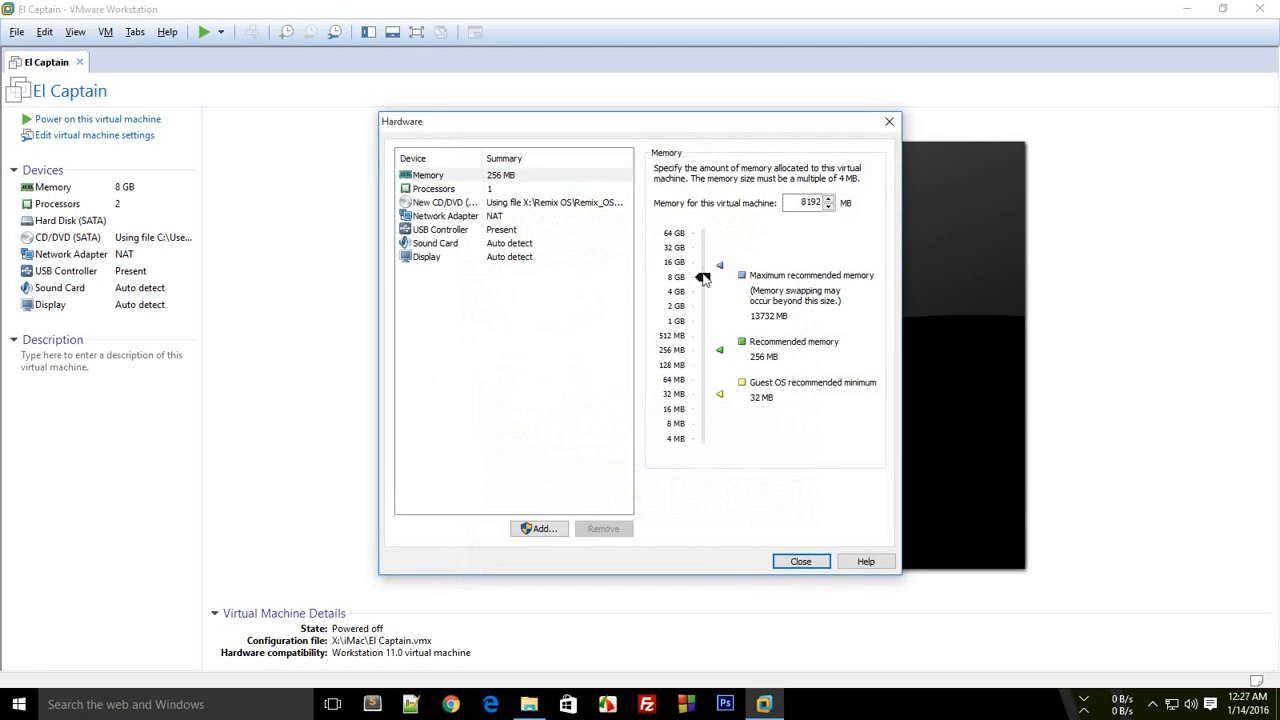
pyautogui.moveTo(705, 280); pyautogui.dragTo(705, 279)
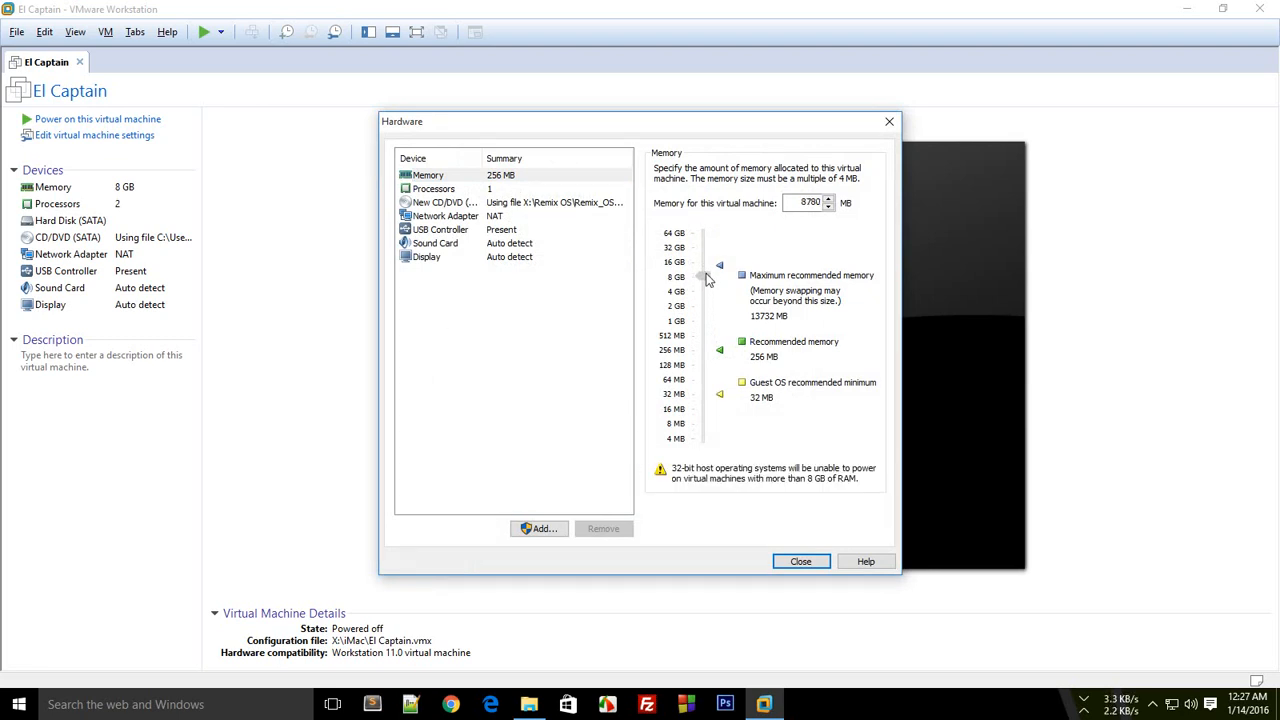
pyautogui.click(707, 279)
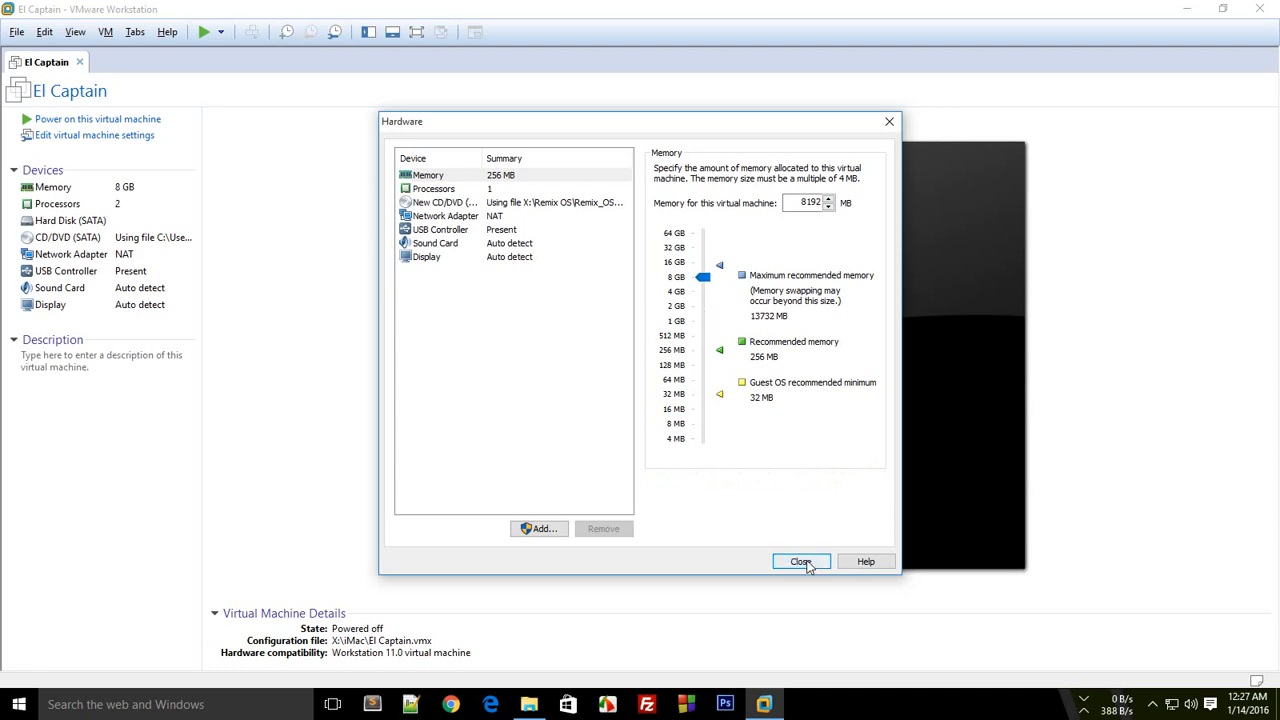
pyautogui.moveTo(703, 277)
pyautogui.mouseDown()
pyautogui.moveTo(710, 327)
pyautogui.moveTo(716, 278)
pyautogui.mouseUp()
# - Review the processor, CD/DVD, network adapter, USB controller and sound card settings, and close the hardware settings
pyautogui.click(465, 189)
pyautogui.click(462, 202)
pyautogui.click(465, 216)
pyautogui.click(467, 230)
pyautogui.click(459, 244)
pyautogui.click(460, 230)
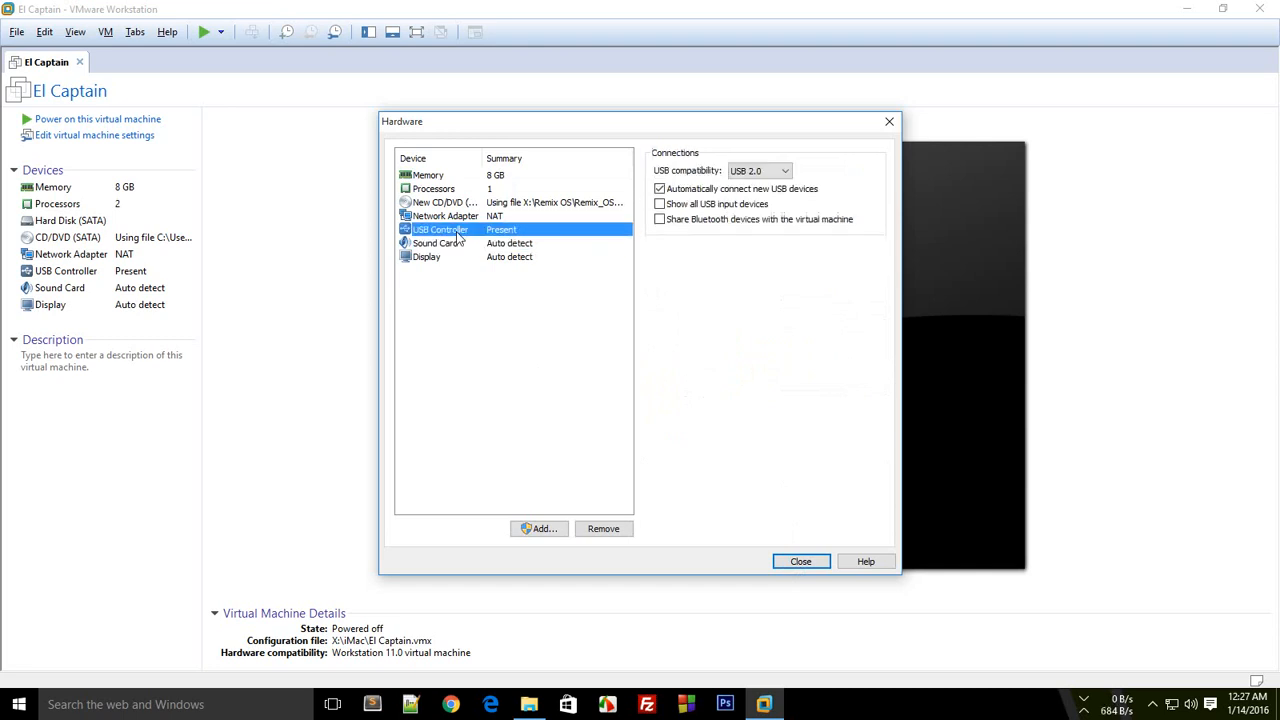
pyautogui.click(545, 216)
pyautogui.click(536, 244)
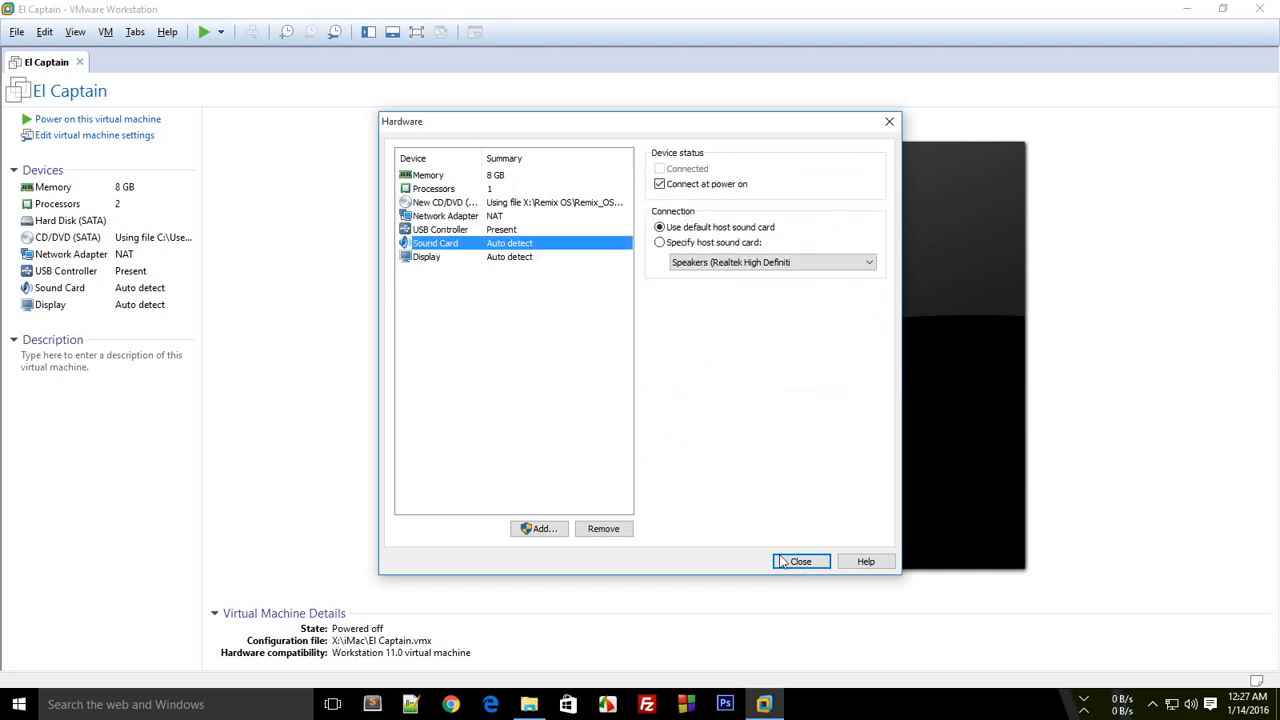
pyautogui.click(800, 561)
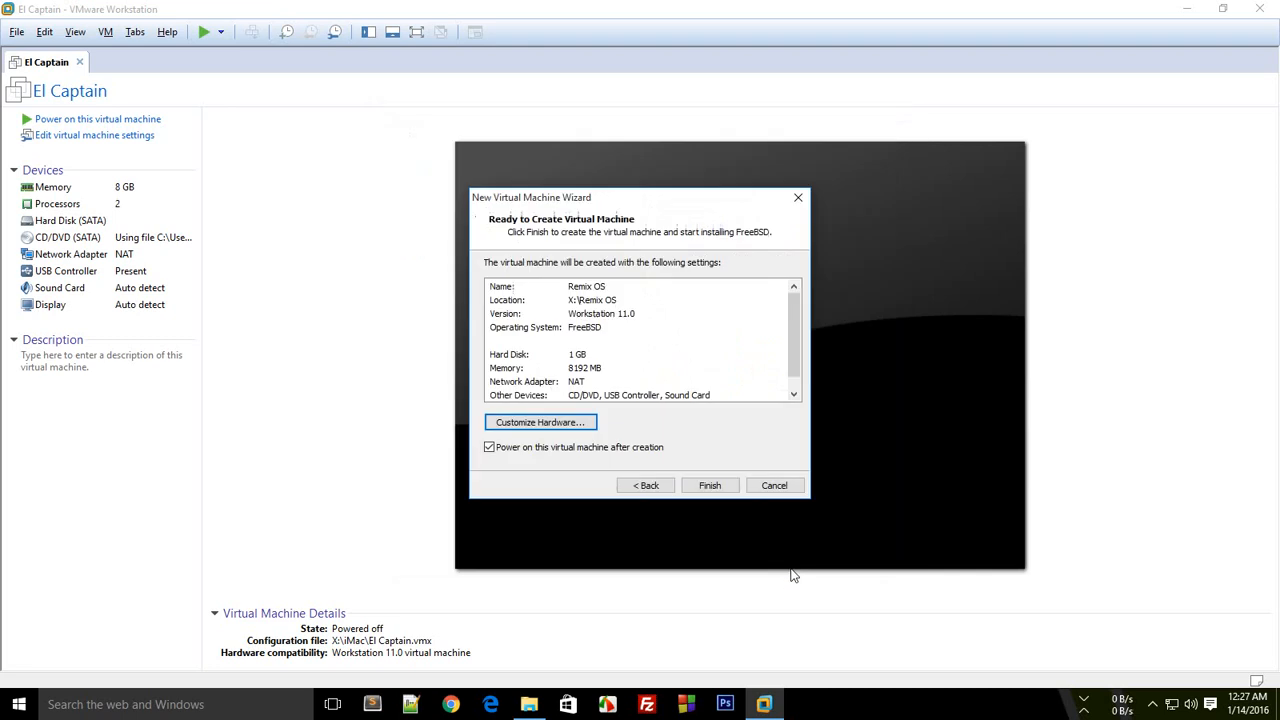
# - Finish creating the virtual machine so it powers on, and dismiss the installation hint
pyautogui.click(710, 487)
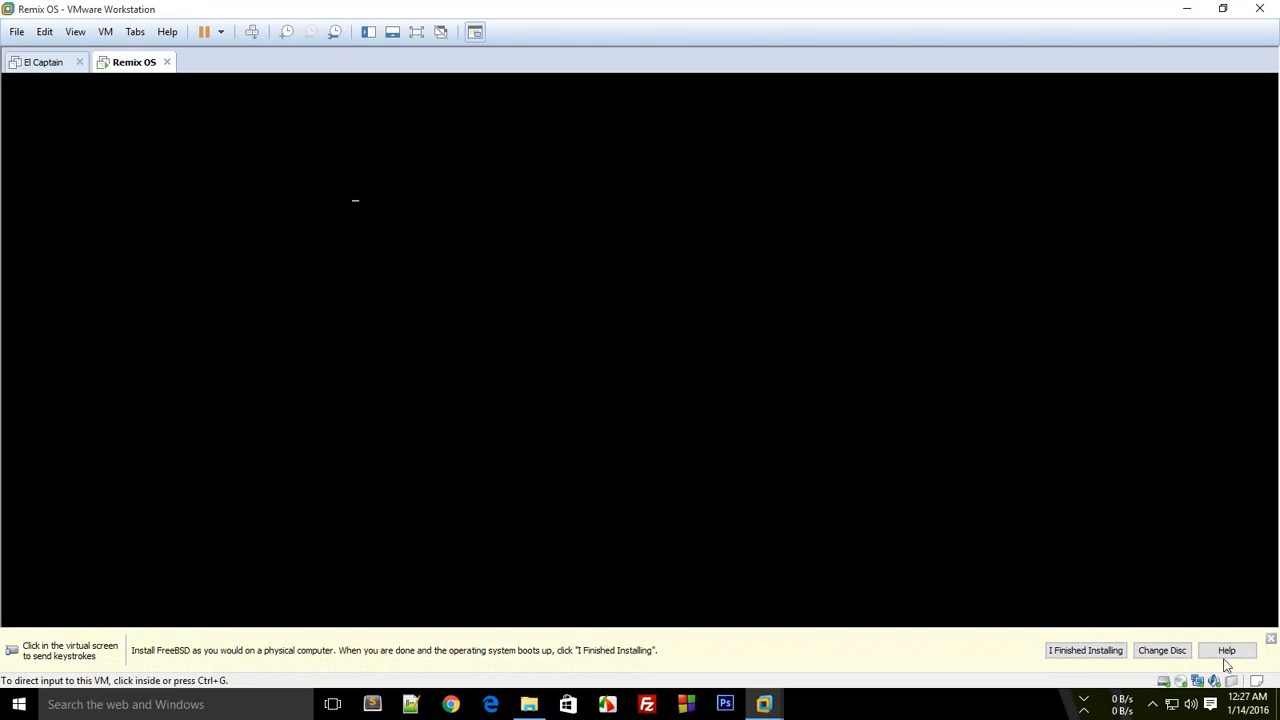
pyautogui.click(1270, 638)
# - Boot Remix OS in Guest mode from the Android-x86 boot menu
pyautogui.click(580, 371)
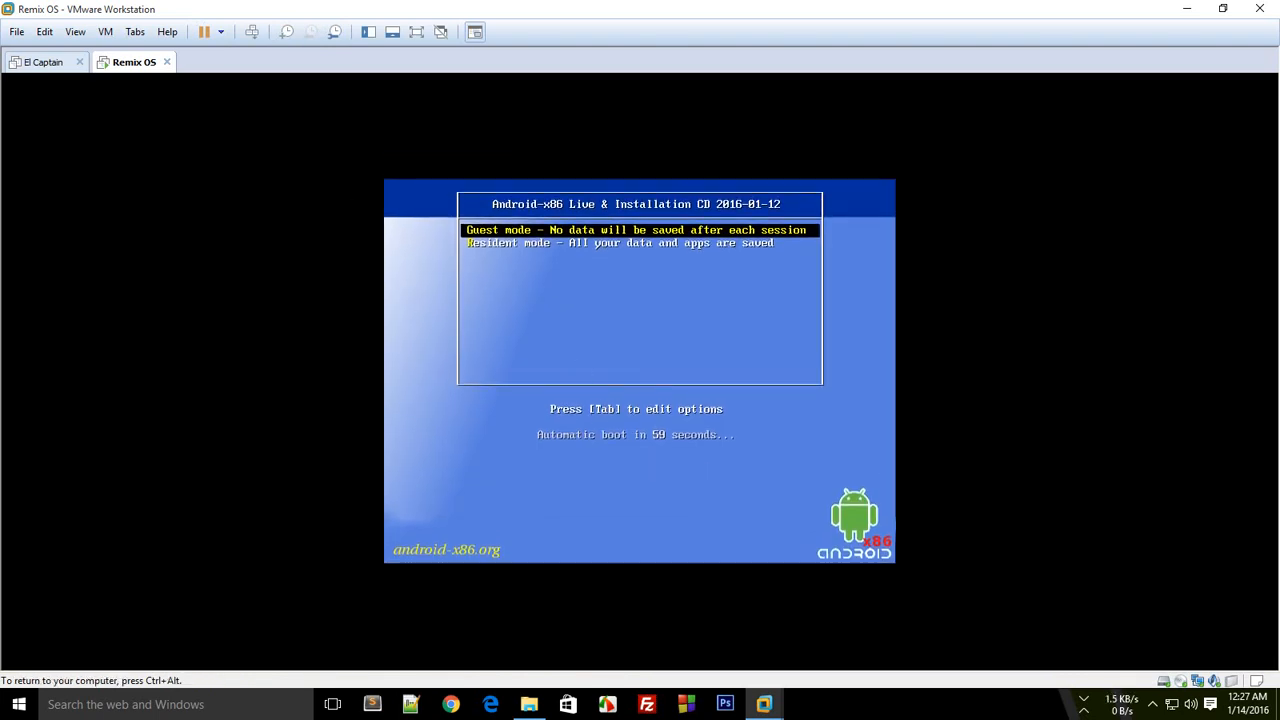
pyautogui.press('Down')
pyautogui.press('Up')
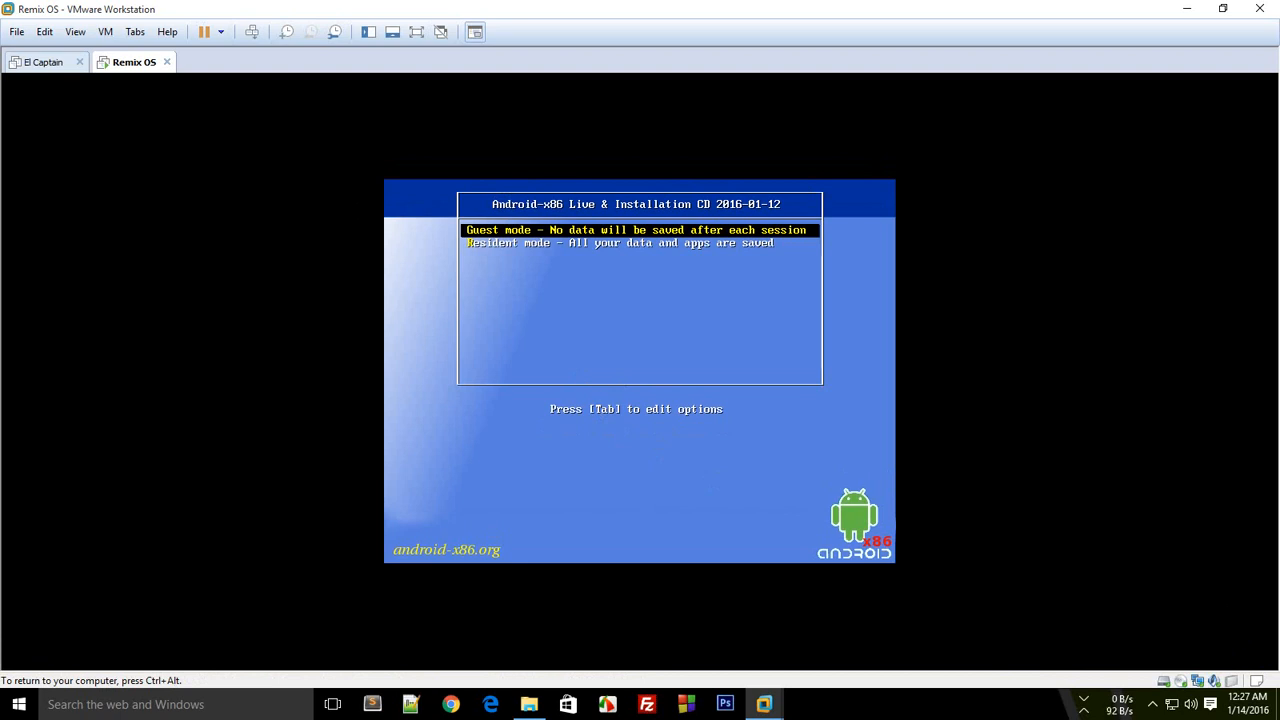
pyautogui.press('Return')
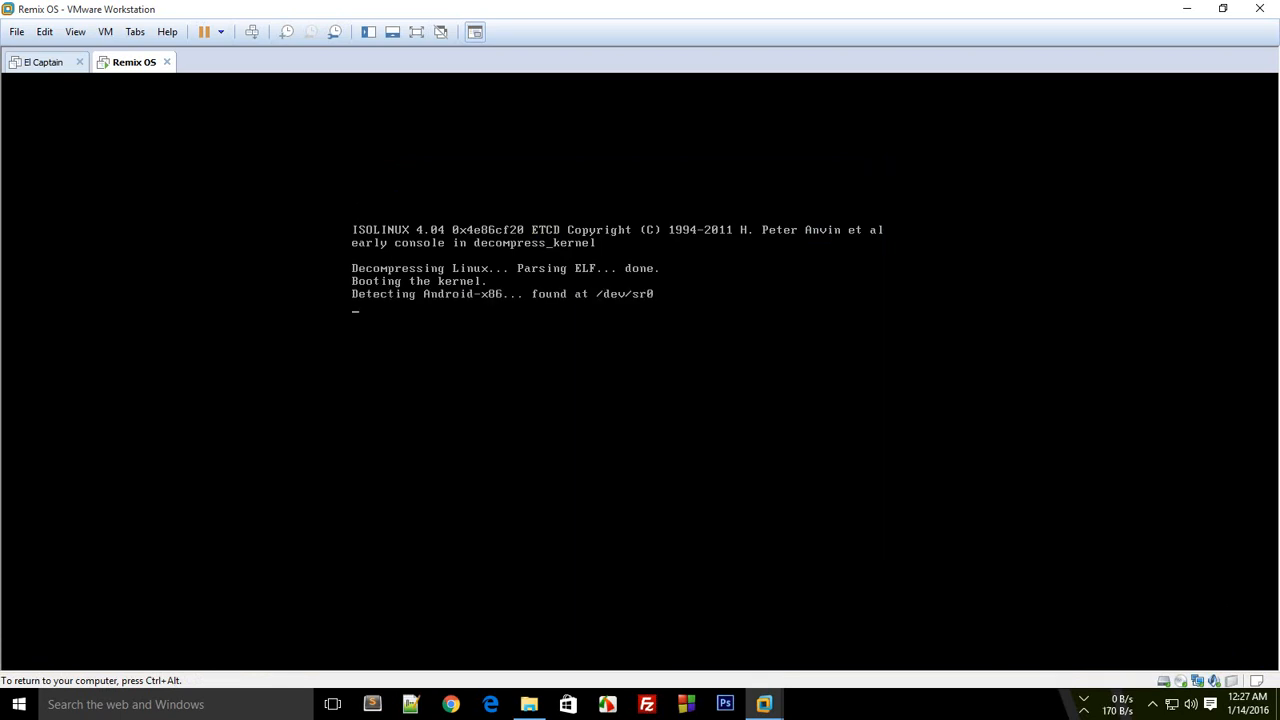
# - Release input from the virtual machine and display it full screen in Exclusive Mode
pyautogui.hotkey('ctrl', 'alt')
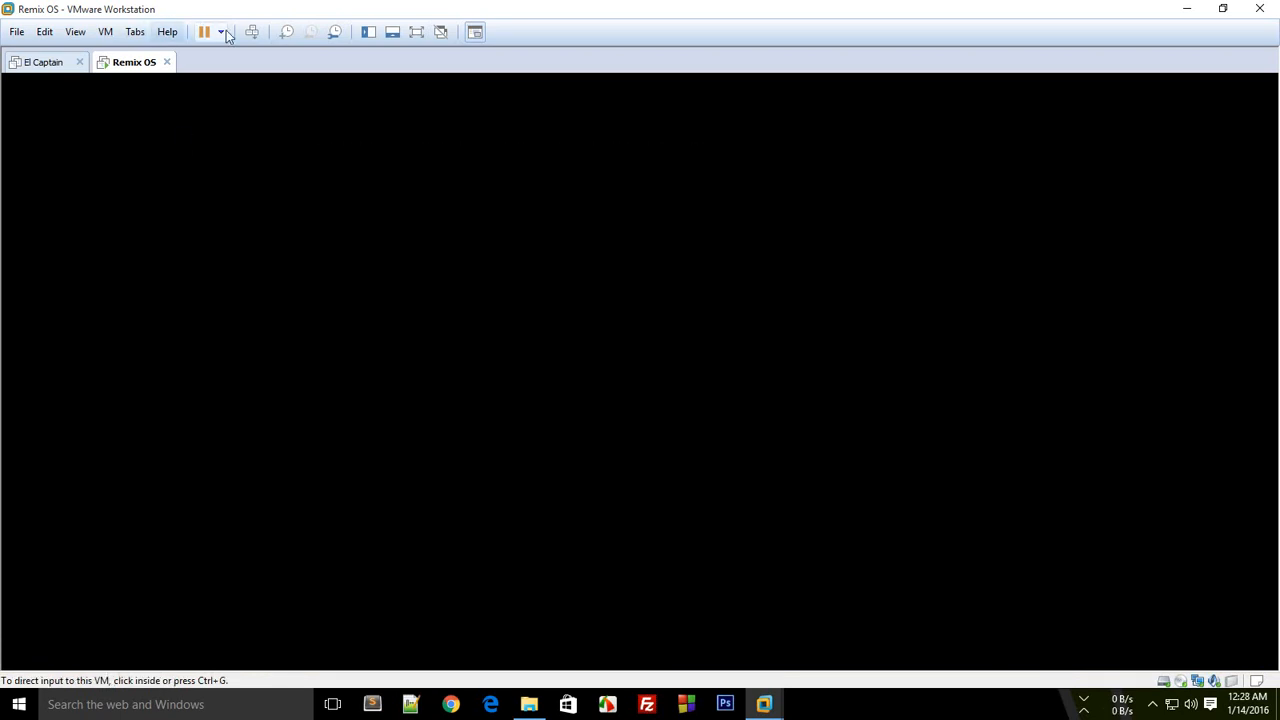
pyautogui.click(416, 33)
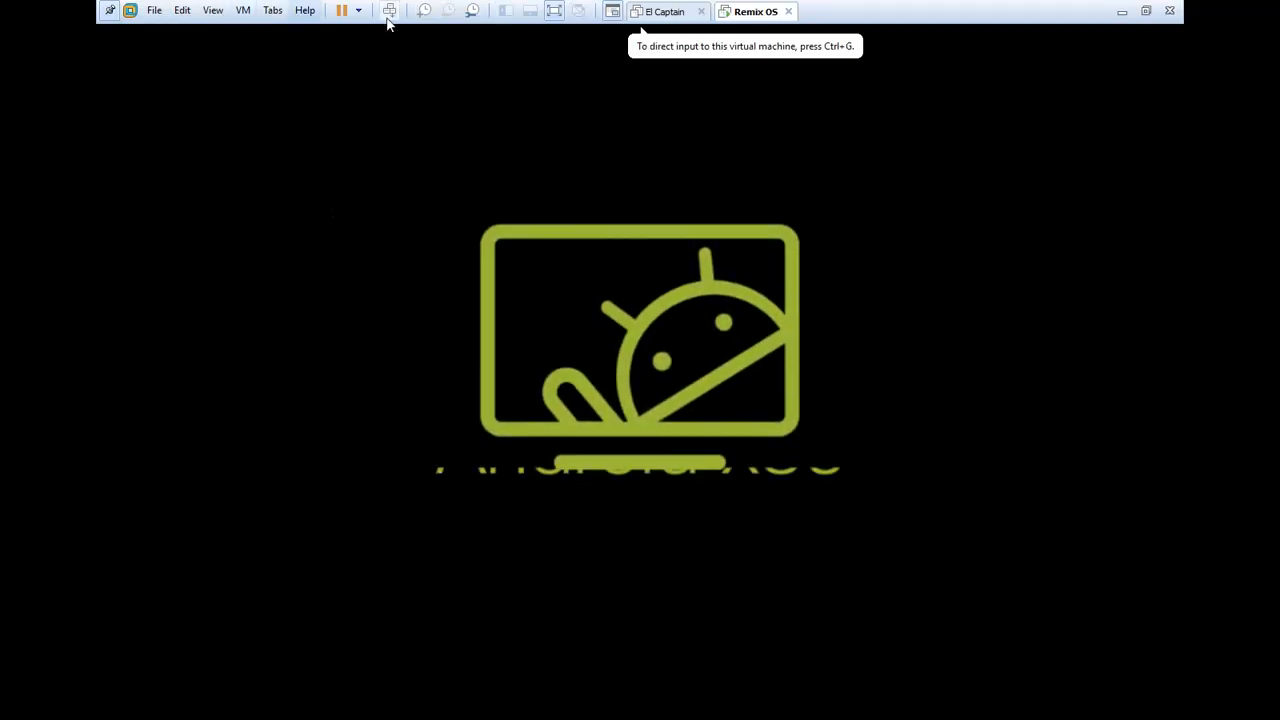
pyautogui.click(219, 11)
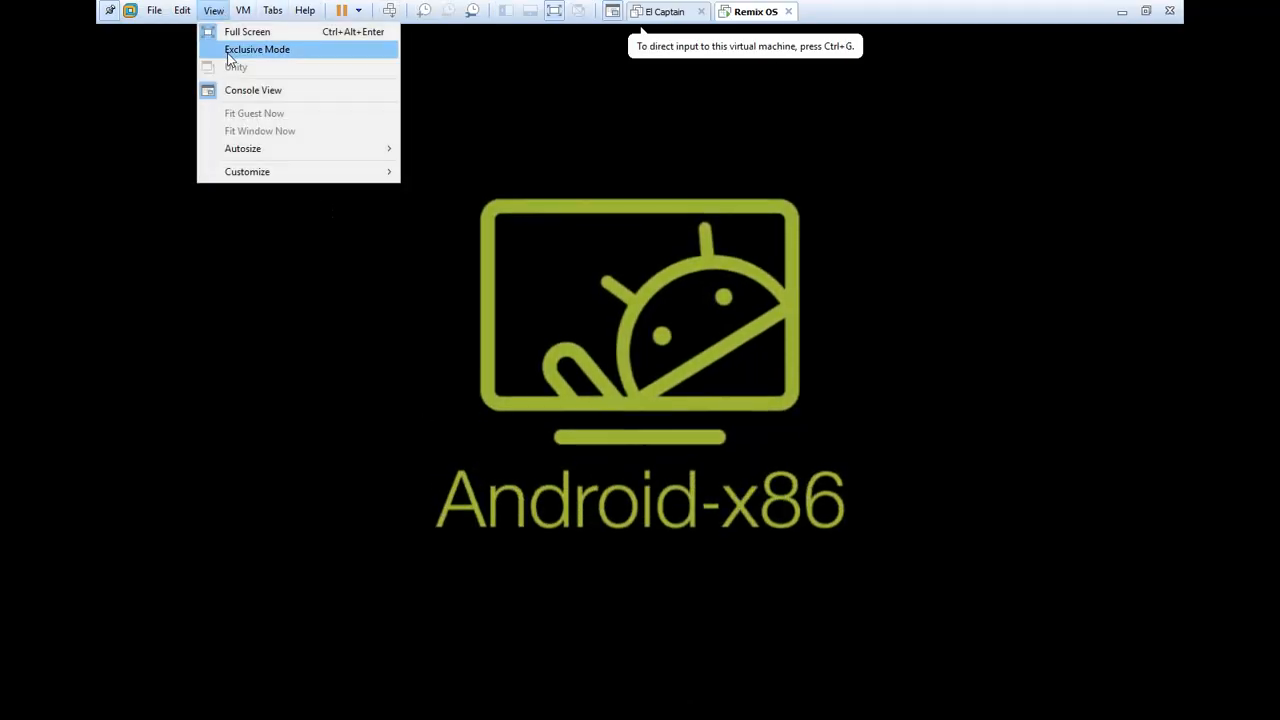
pyautogui.click(240, 49)
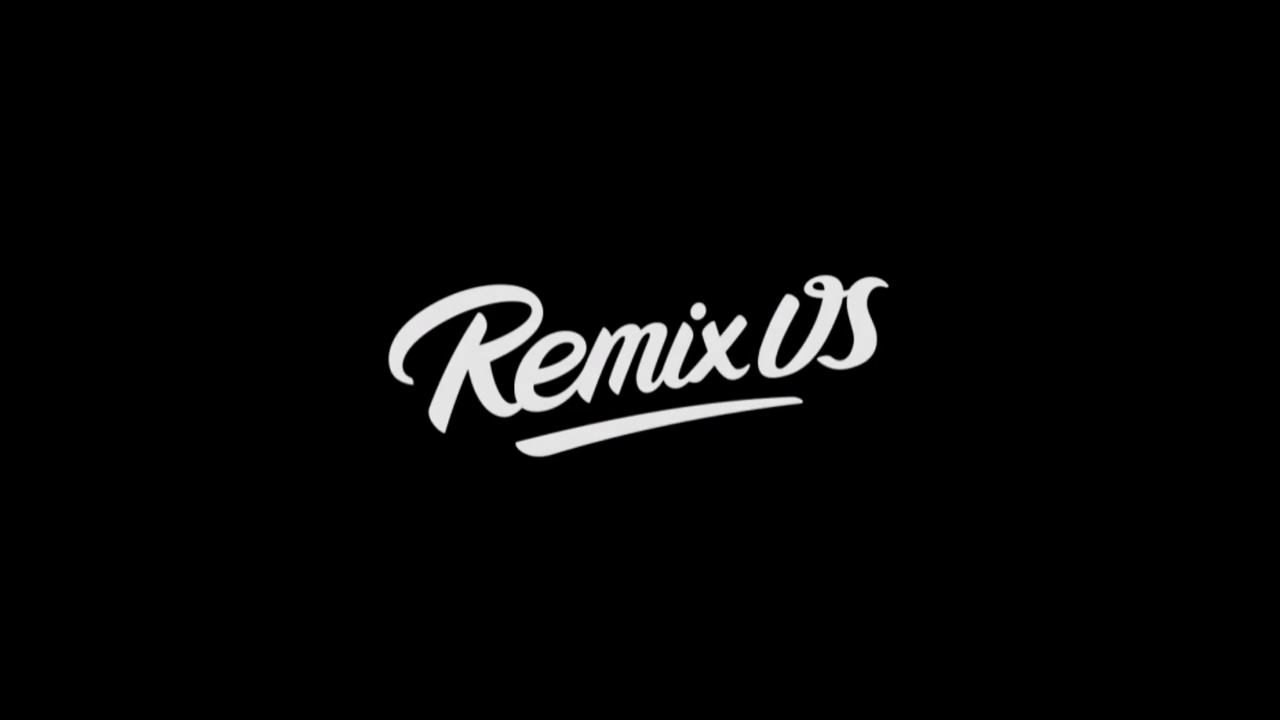
# - Release input from the virtual machine, leave full screen and check the host's hidden tray icons
pyautogui.hotkey('ctrl', 'alt')
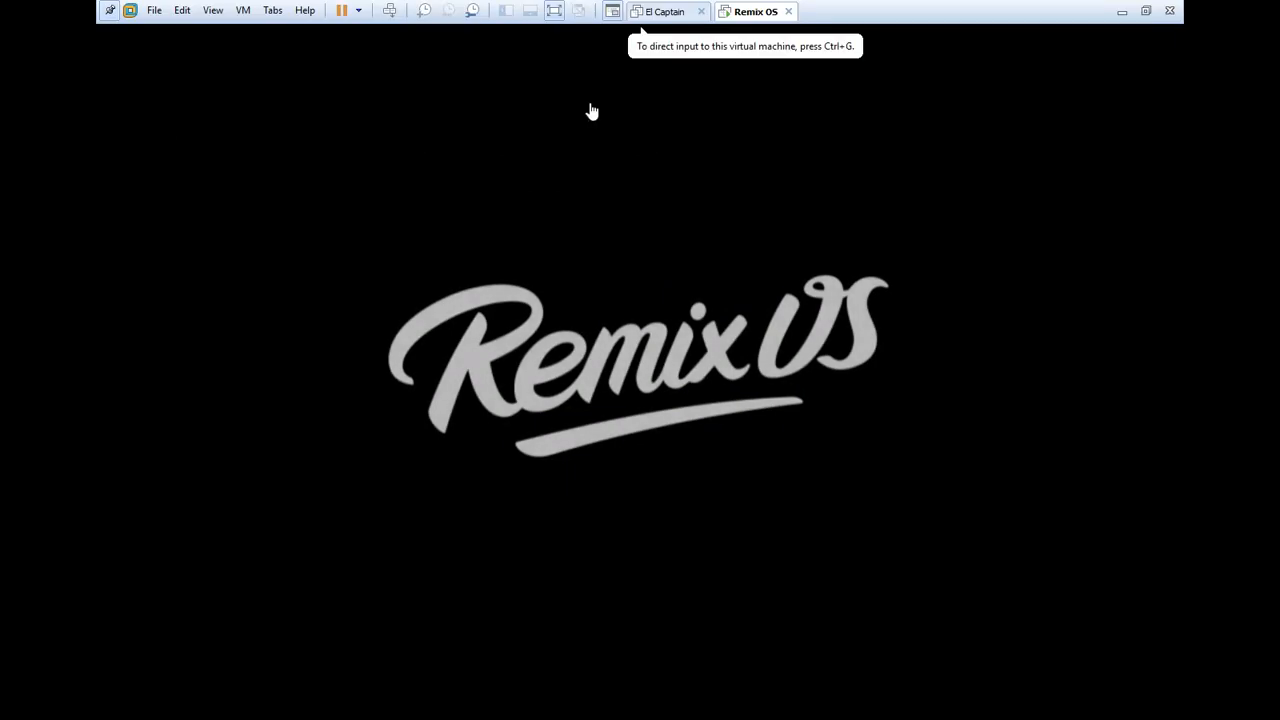
pyautogui.click(554, 10)
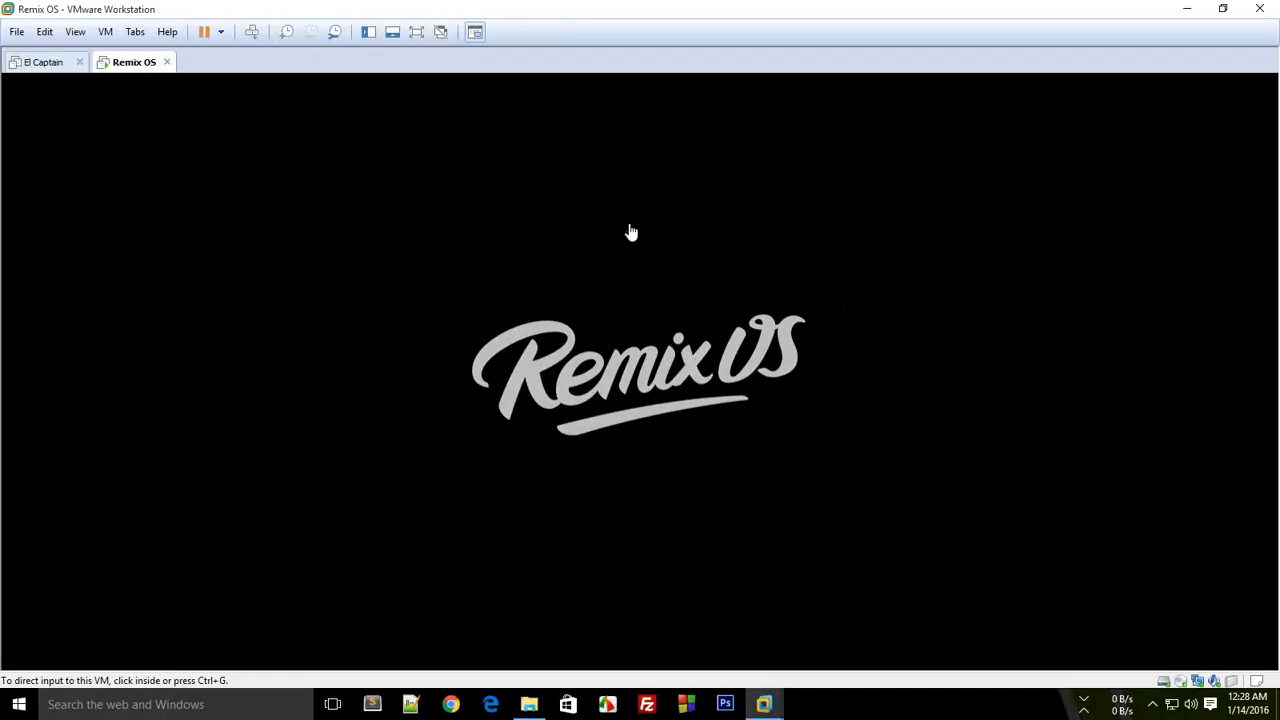
pyautogui.click(1153, 704)
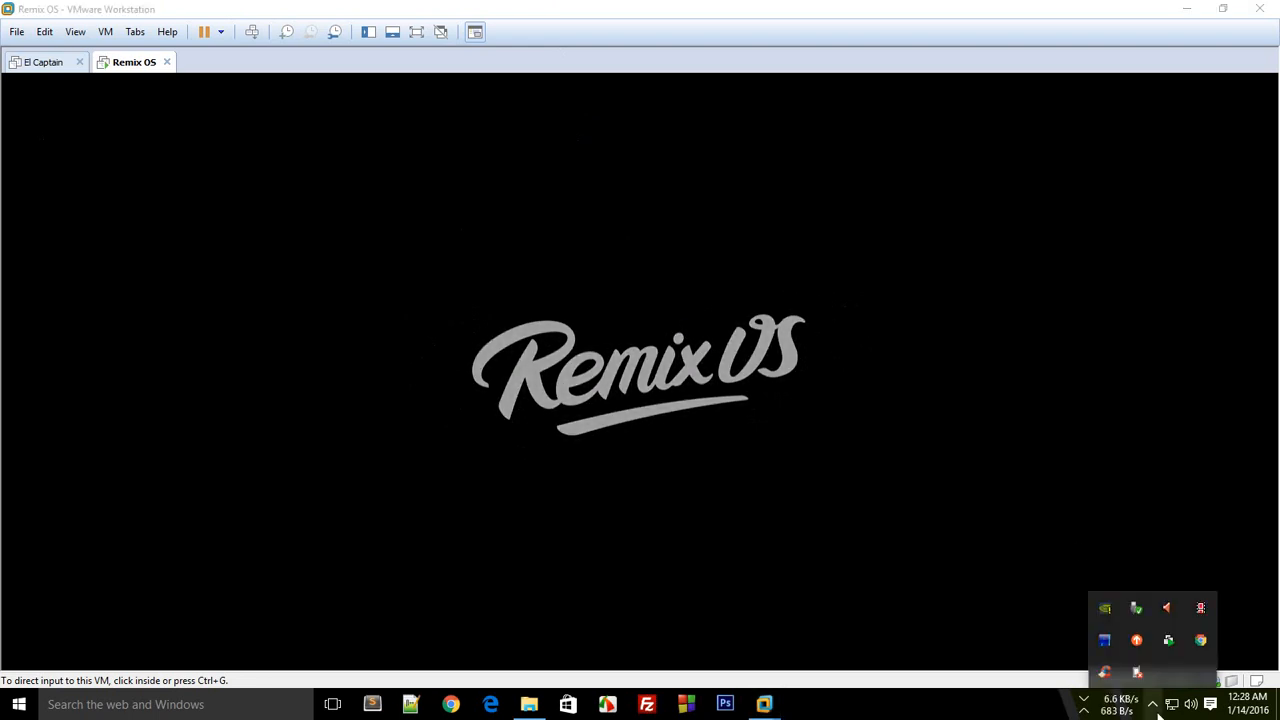
pyautogui.click(1153, 704)
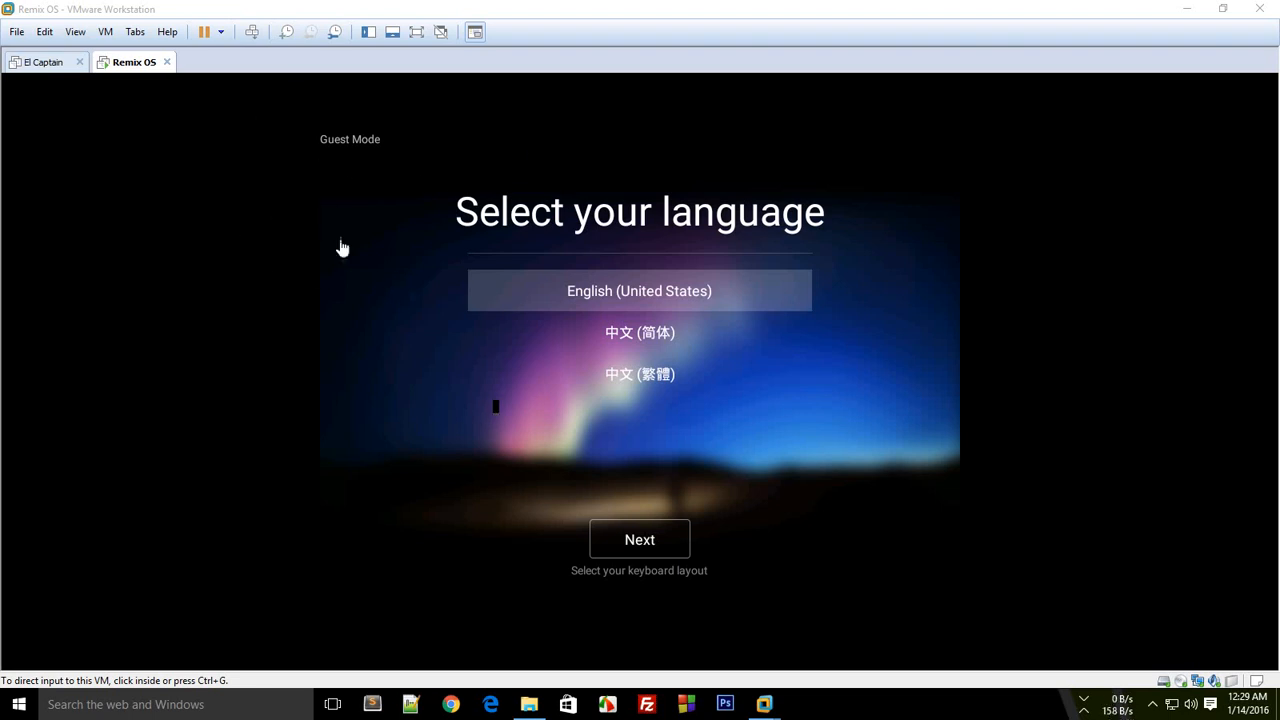
# - Display the virtual machine full screen again in Exclusive Mode
pyautogui.click(417, 32)
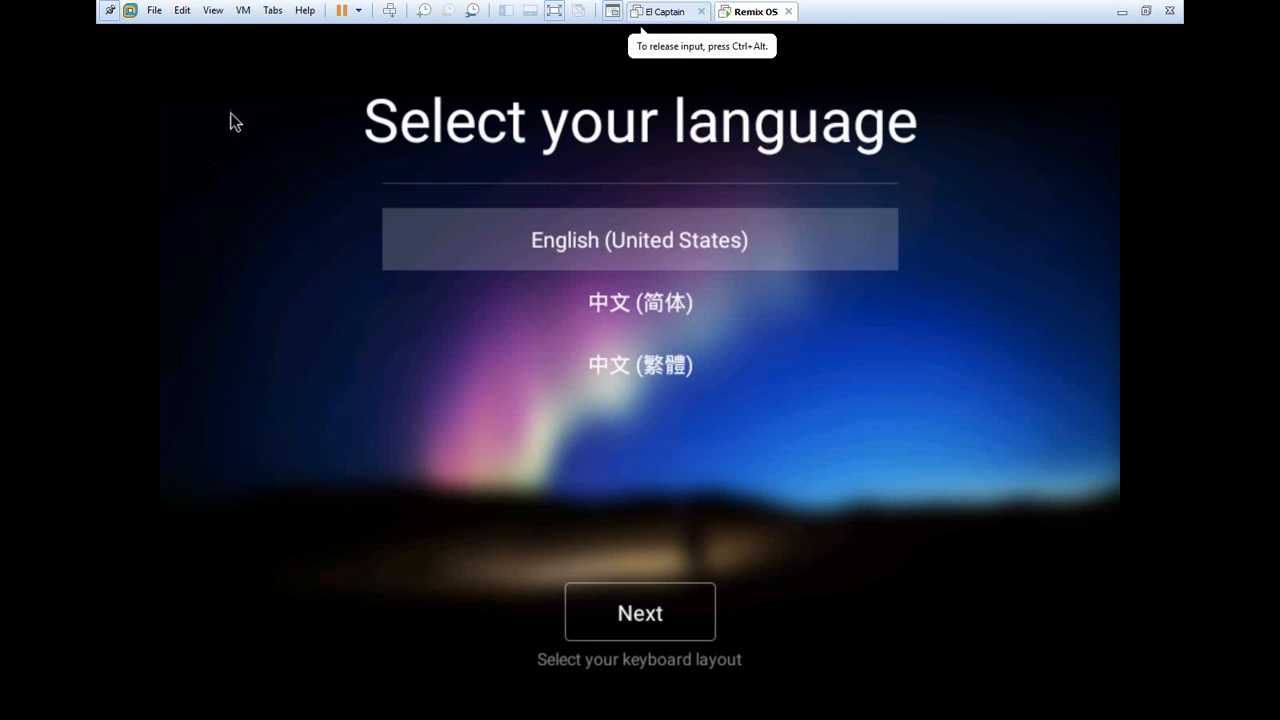
pyautogui.click(213, 10)
pyautogui.click(218, 38)
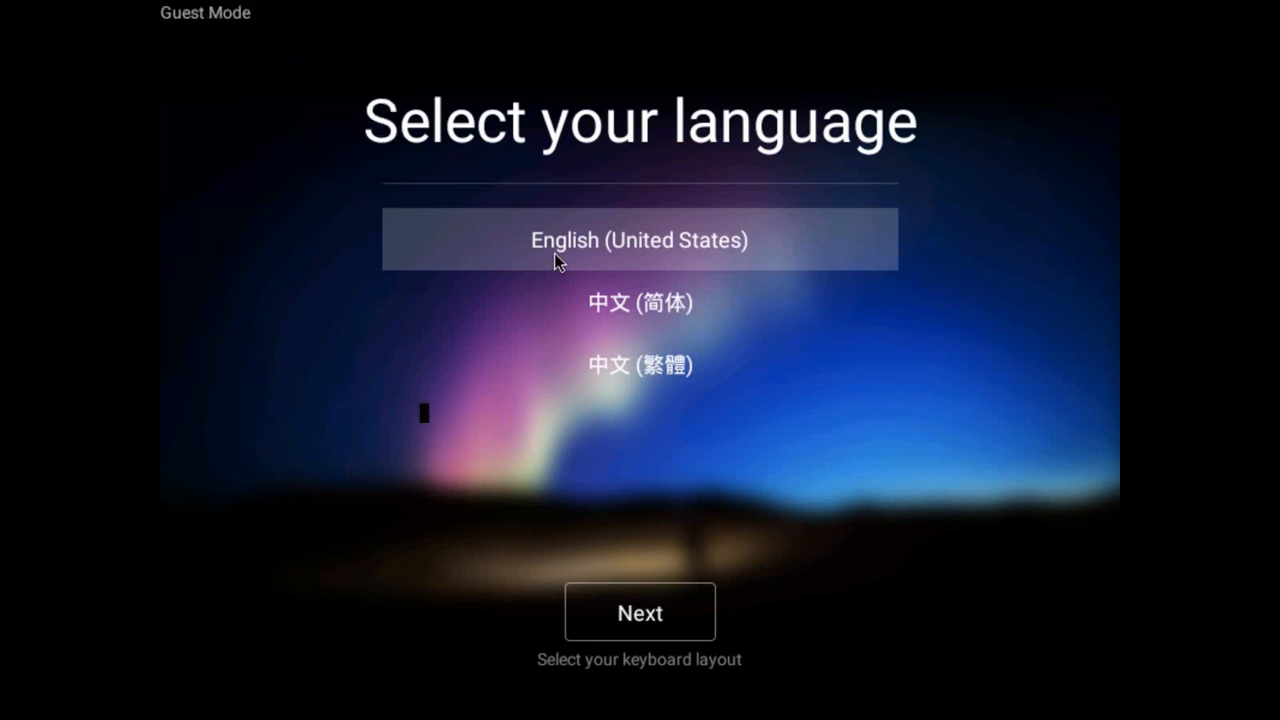
# - Complete the Remix OS setup with English (United States) as the language, accepting the user agreement, and start the system
pyautogui.click(648, 613)
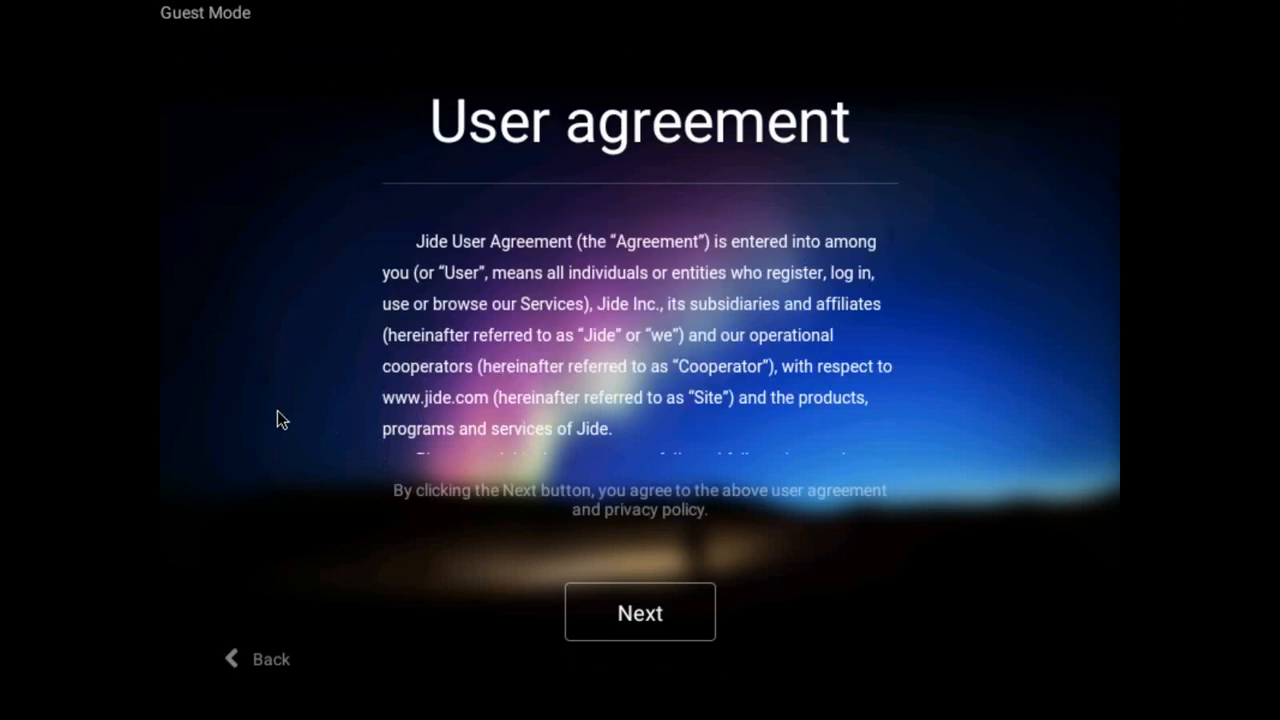
pyautogui.click(631, 614)
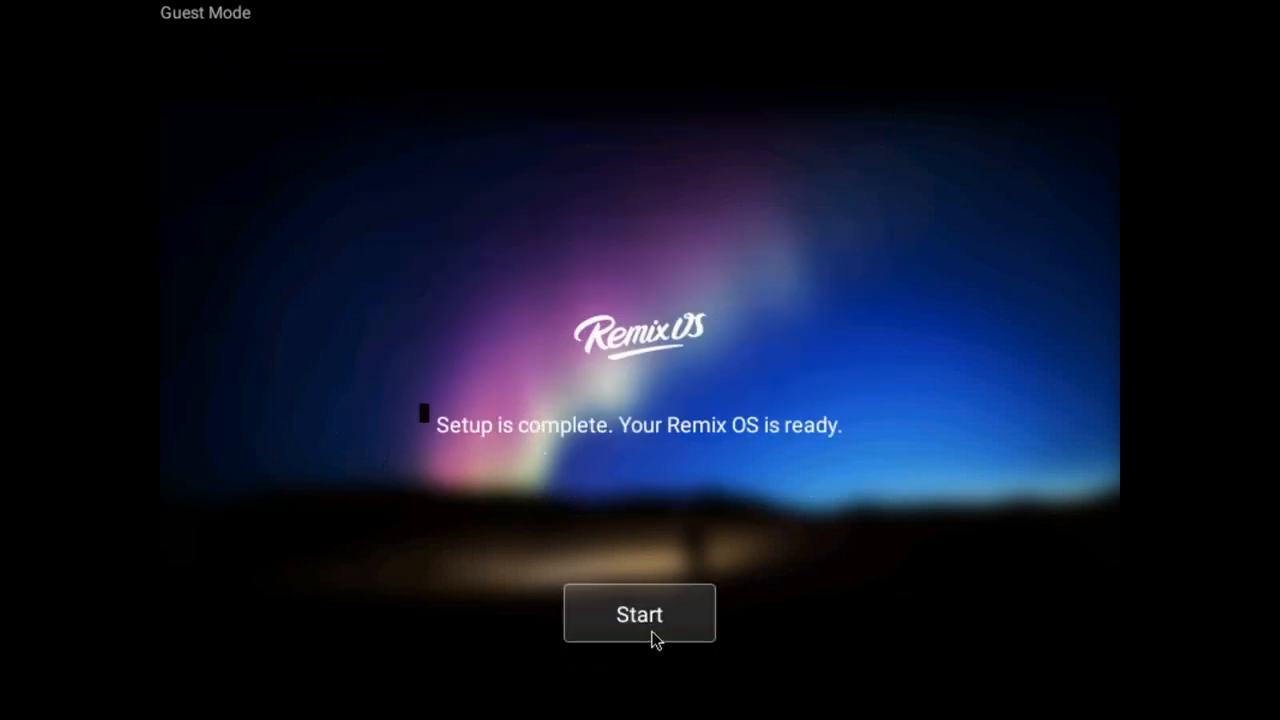
pyautogui.click(653, 640)
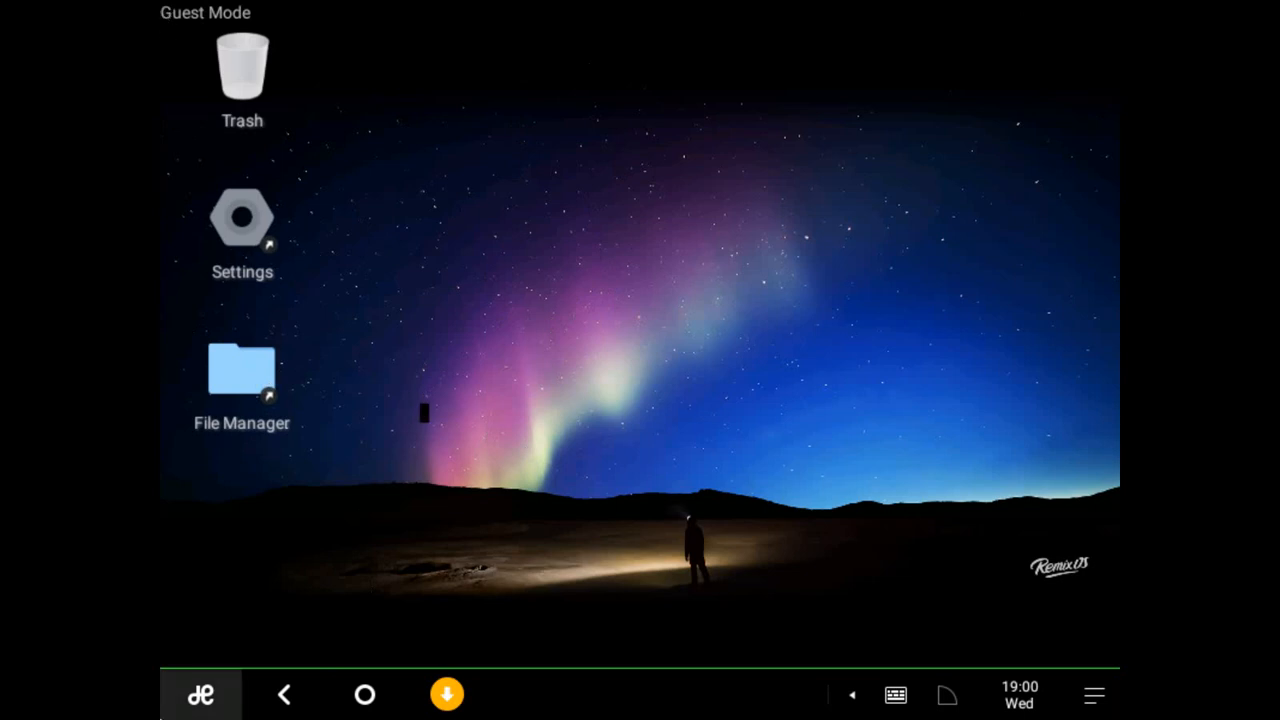
# - Launch the Browser from the Remix OS app launcher and maximize its window
pyautogui.click(165, 712)
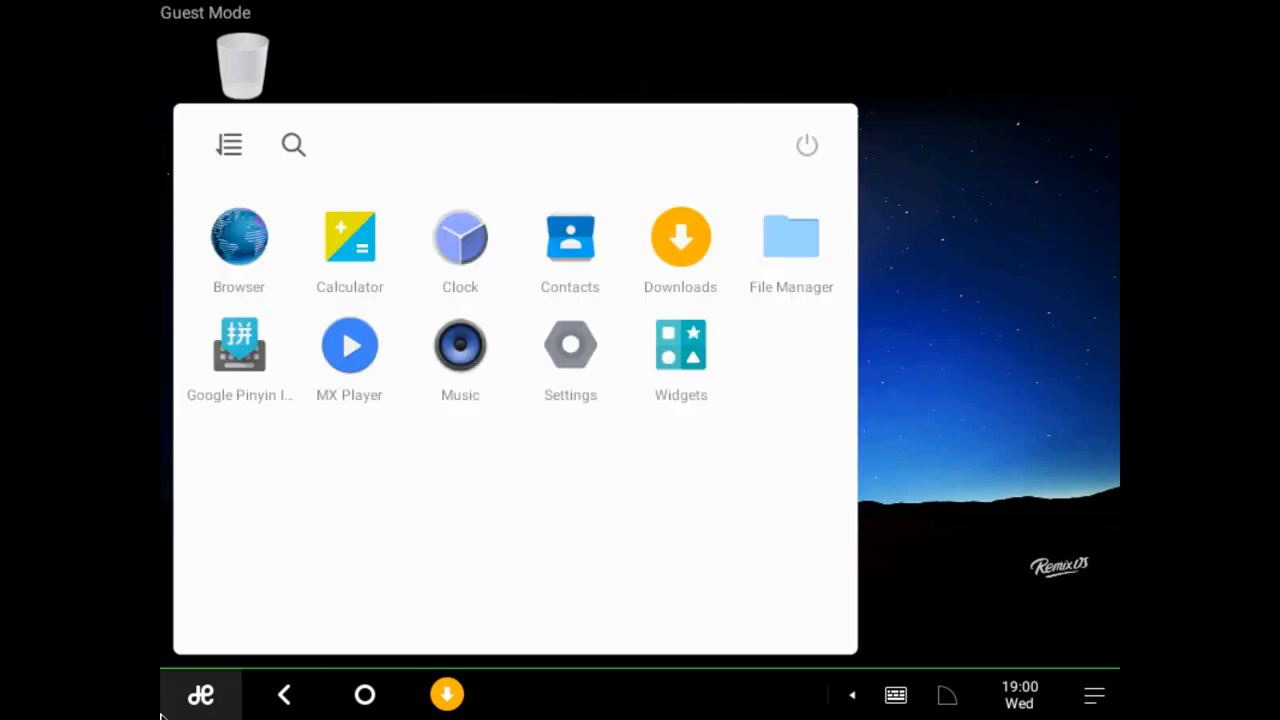
pyautogui.click(165, 712)
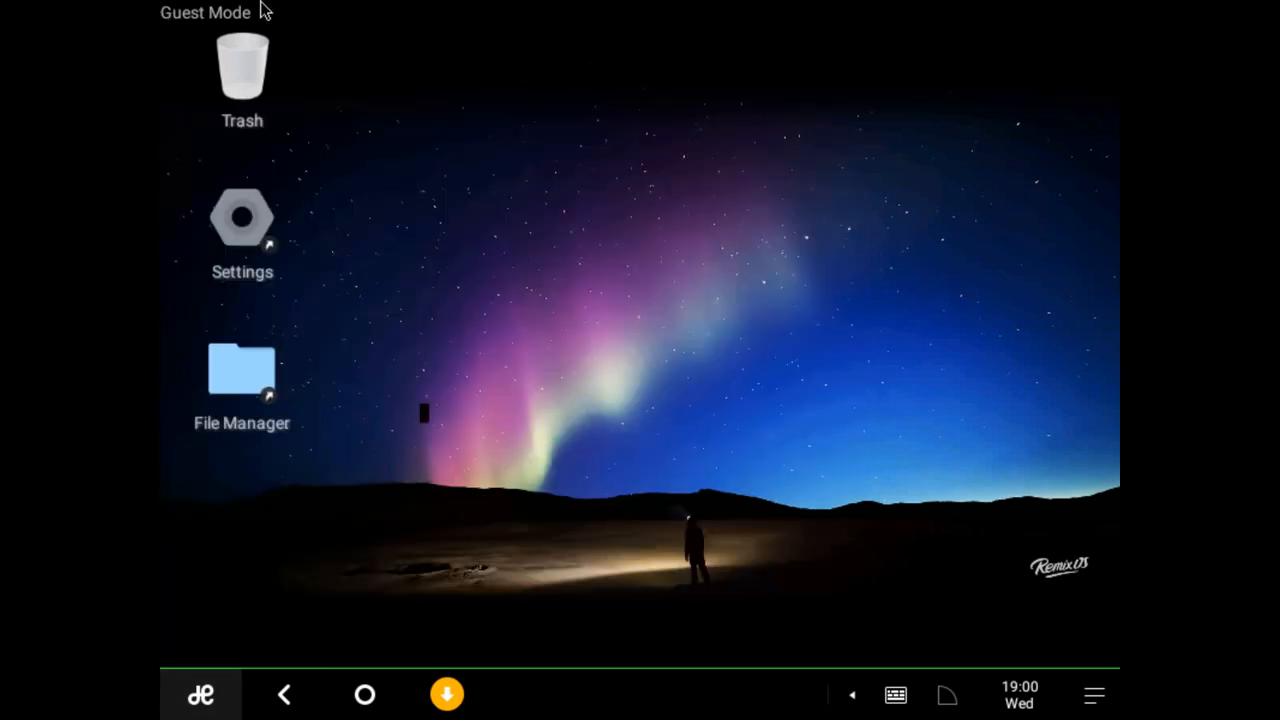
pyautogui.click(218, 696)
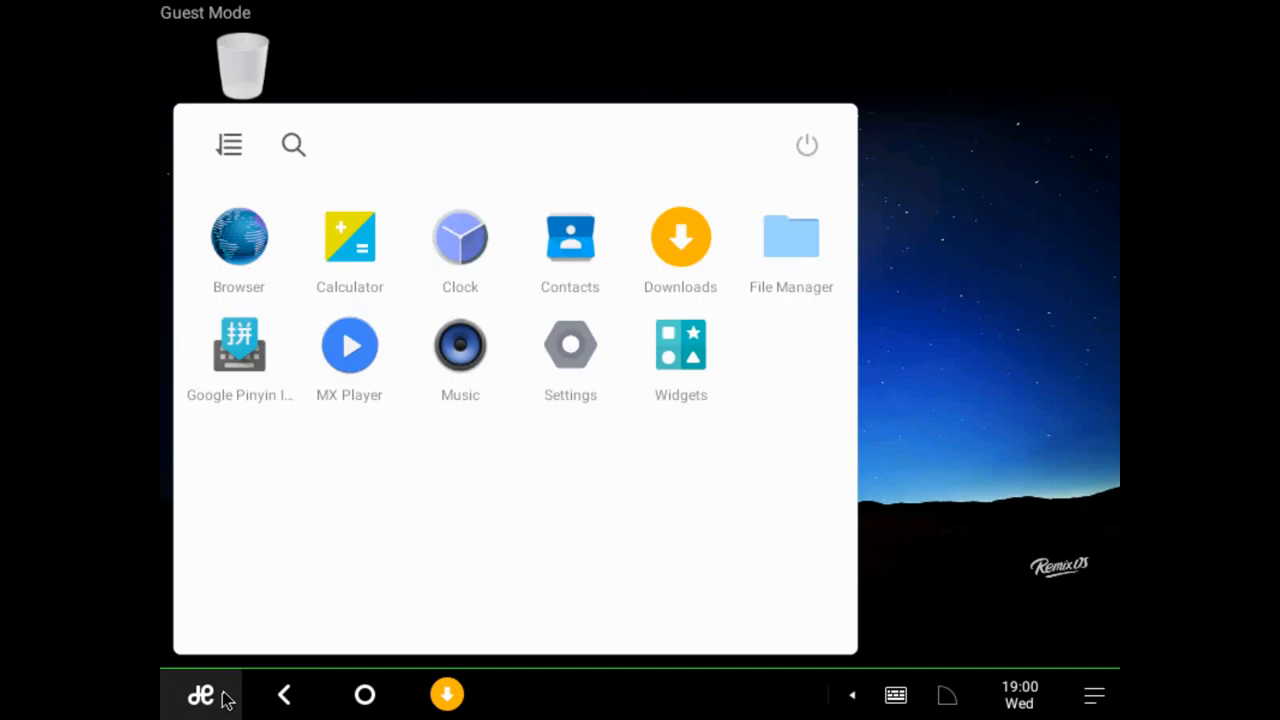
pyautogui.click(234, 231)
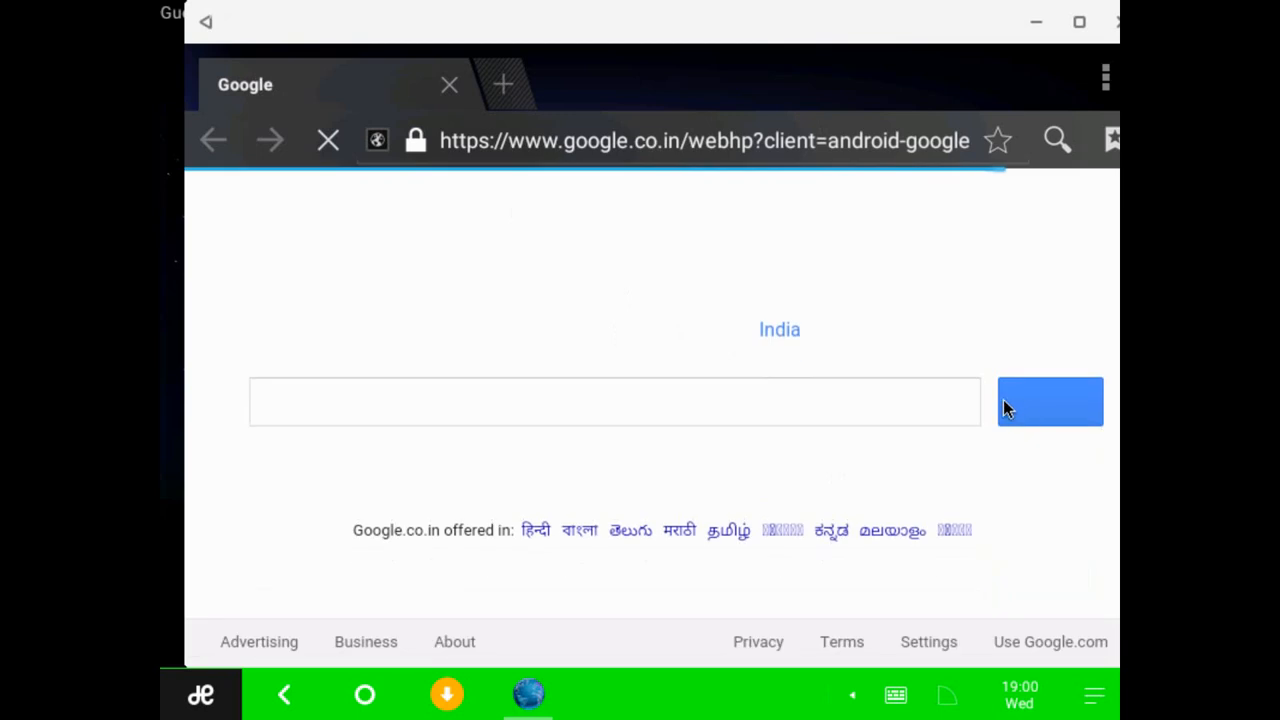
pyautogui.click(1079, 38)
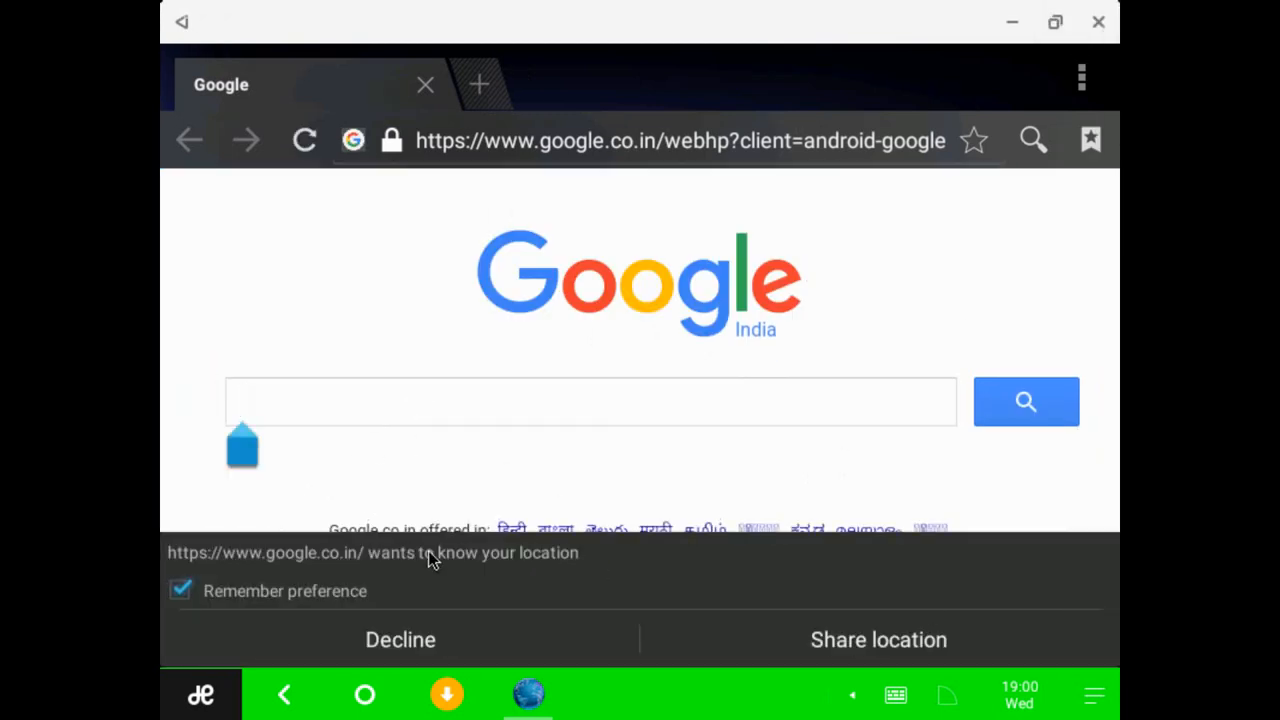
# - Decline Google's location request and hide the taskbar
pyautogui.click(447, 633)
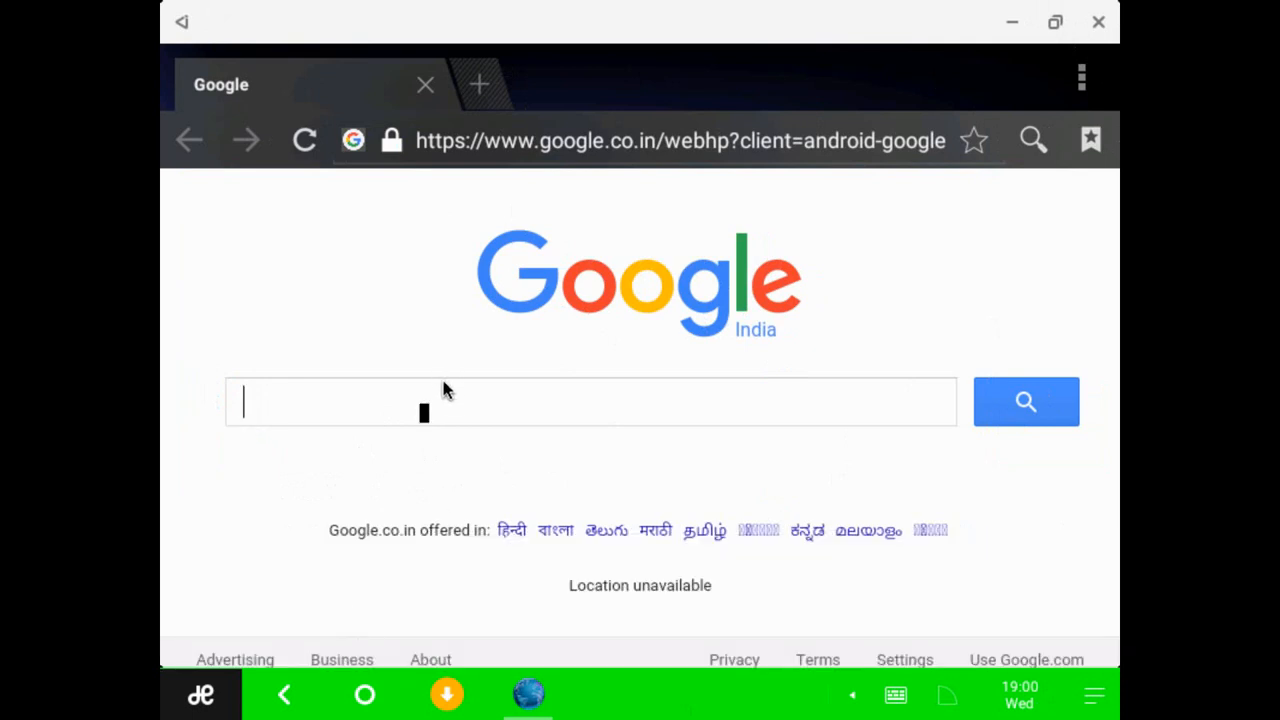
pyautogui.rightClick(812, 698)
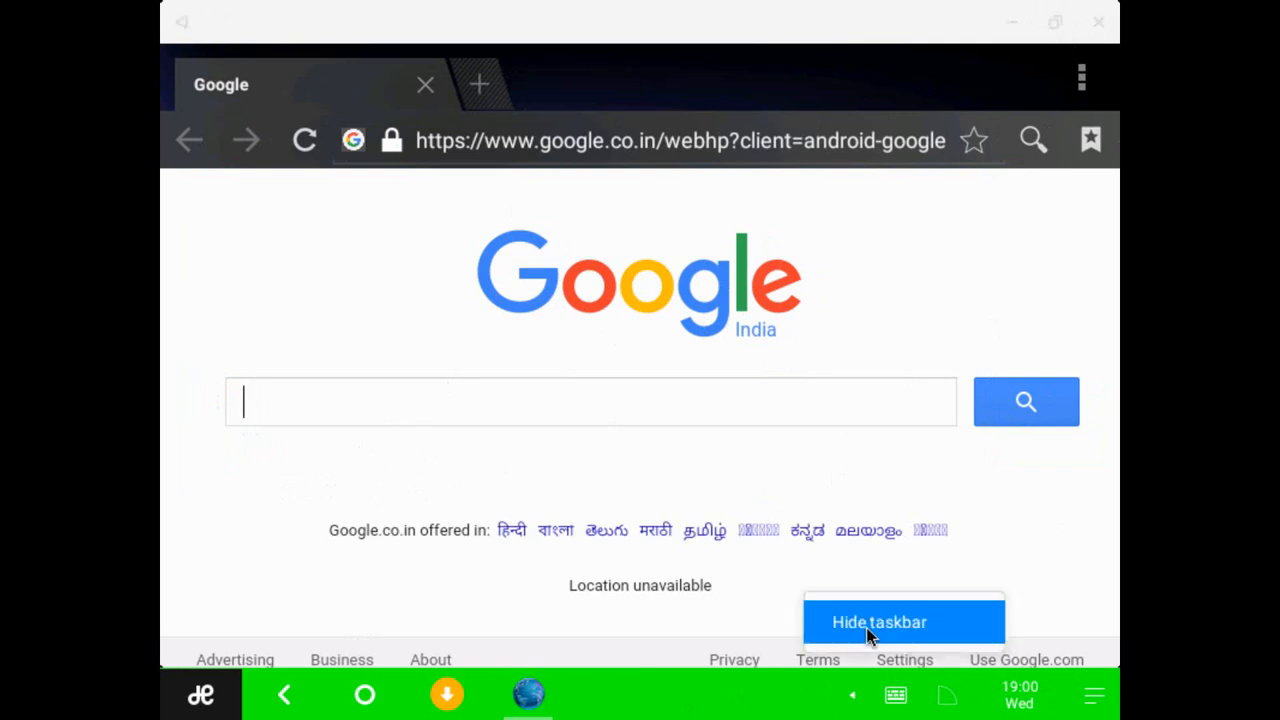
pyautogui.click(869, 629)
# - Bring up the hidden taskbar to view the app launcher and notifications, and open the system settings
pyautogui.moveTo(275, 708)
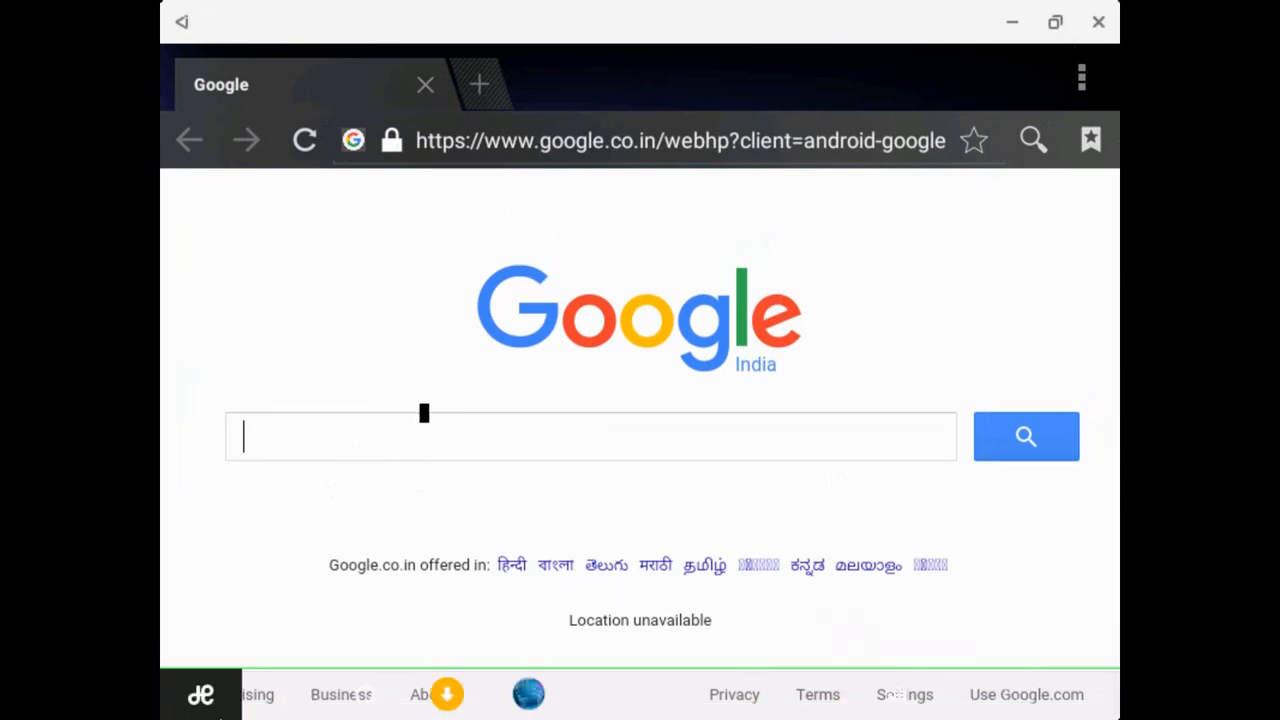
pyautogui.click(165, 708)
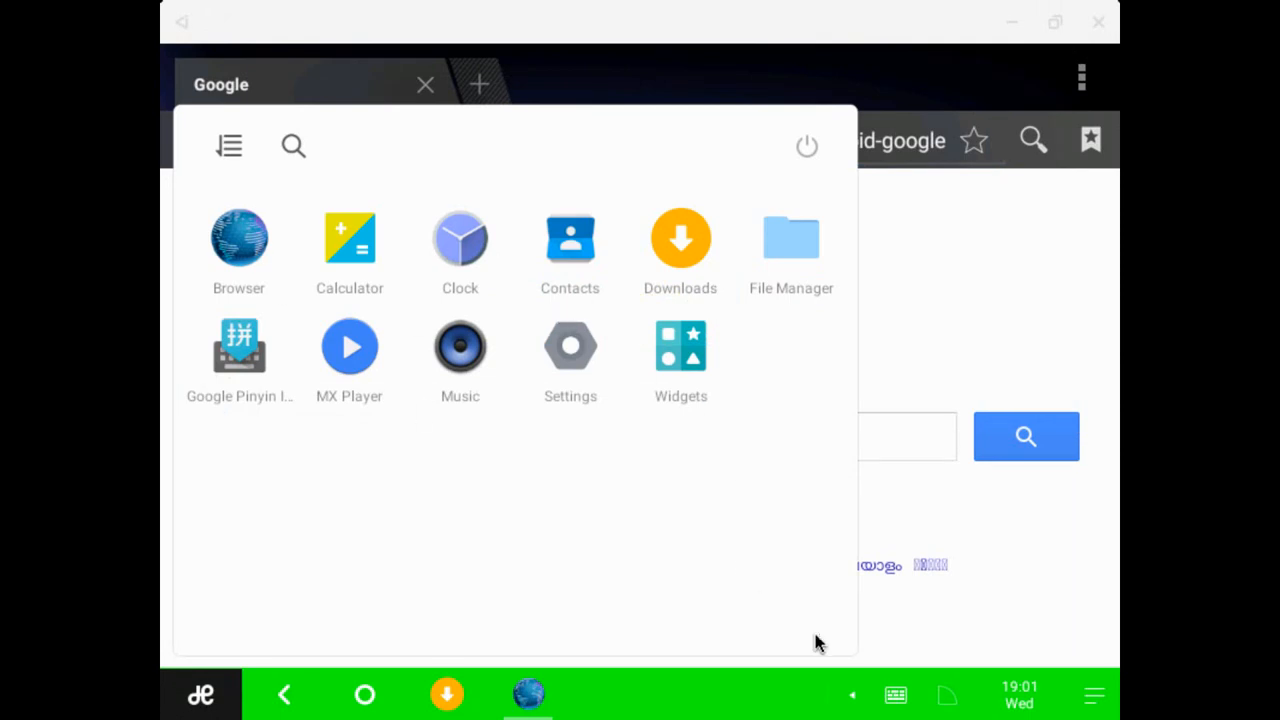
pyautogui.click(1095, 700)
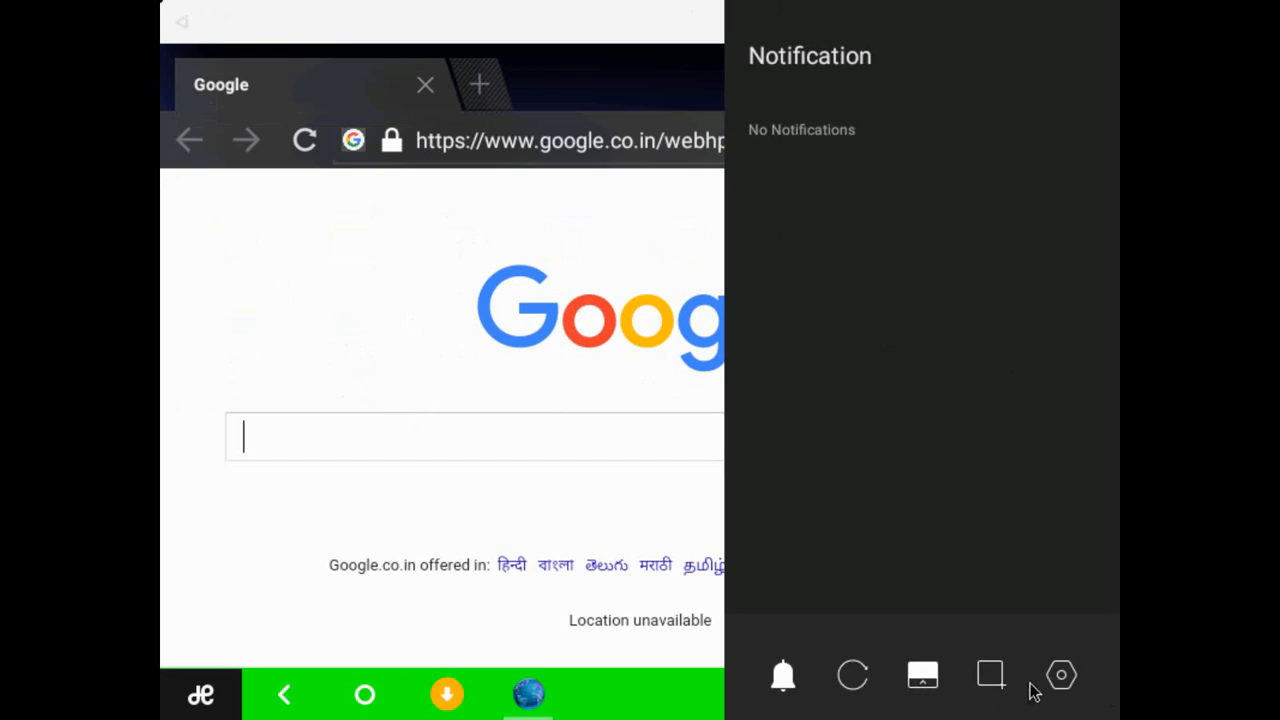
pyautogui.click(1062, 684)
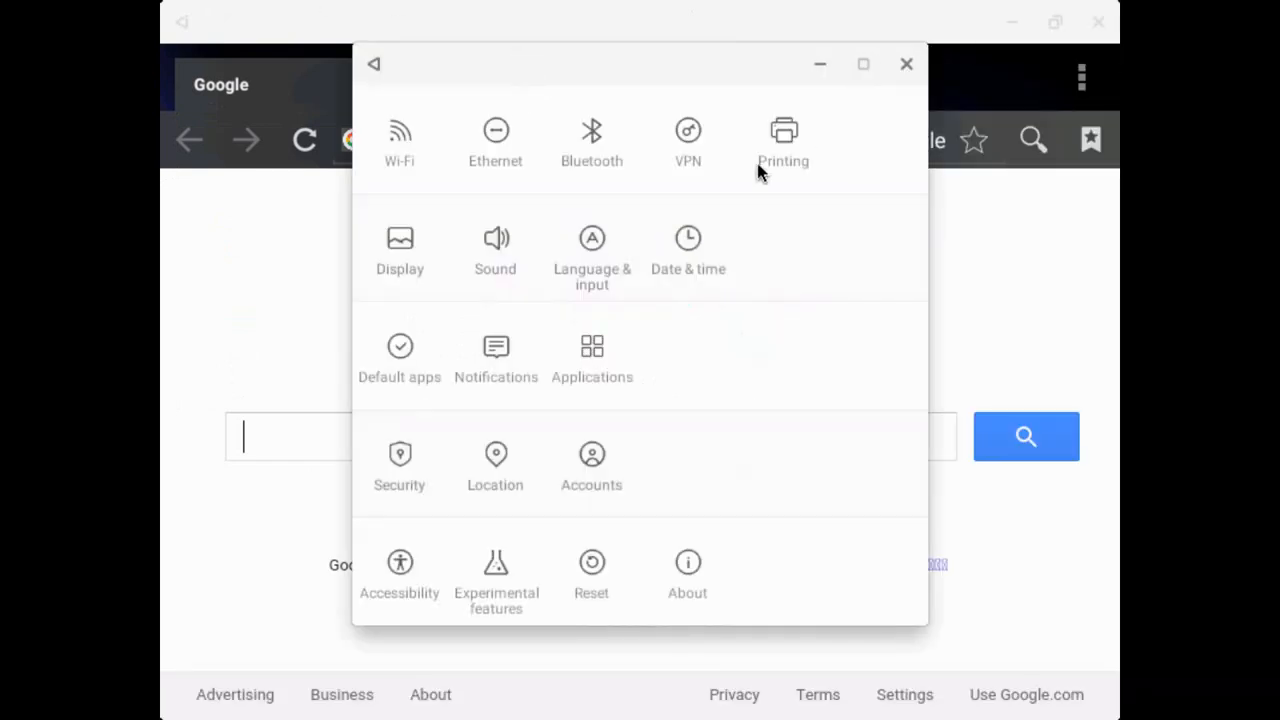
# - Review the Display settings and the Experimental features, dismissing the warning about experimental features
pyautogui.click(391, 257)
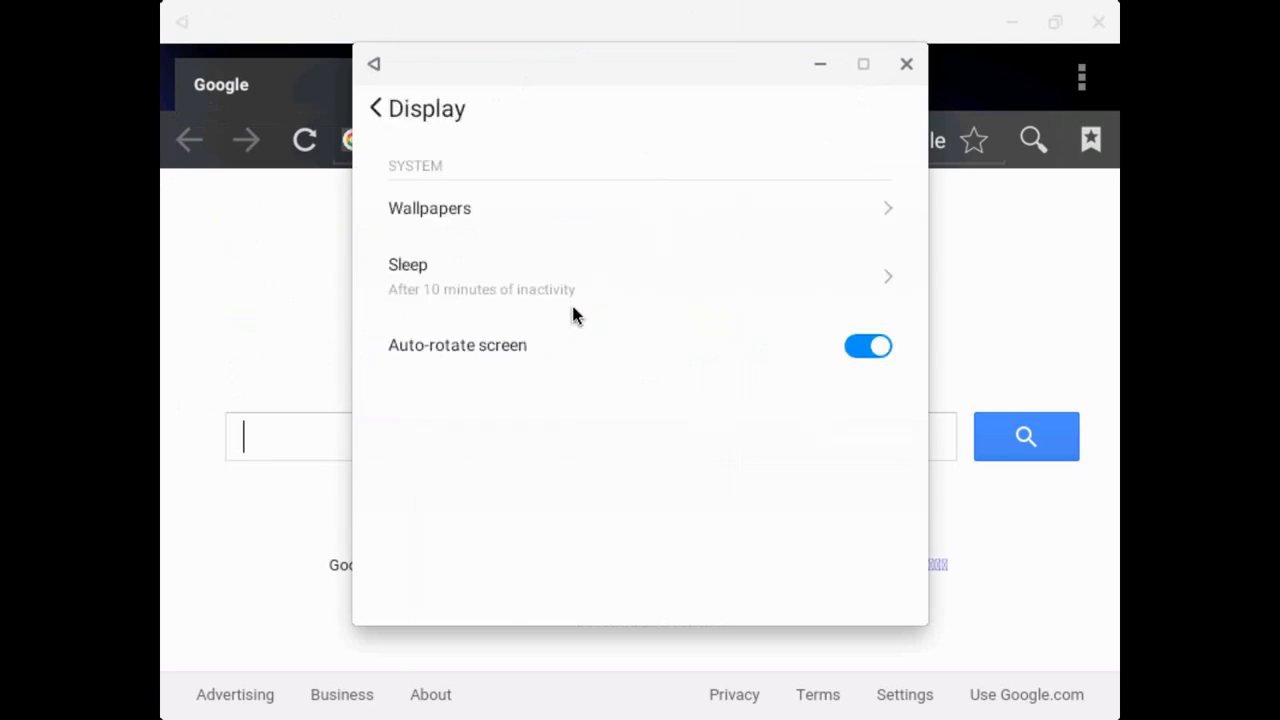
pyautogui.click(377, 77)
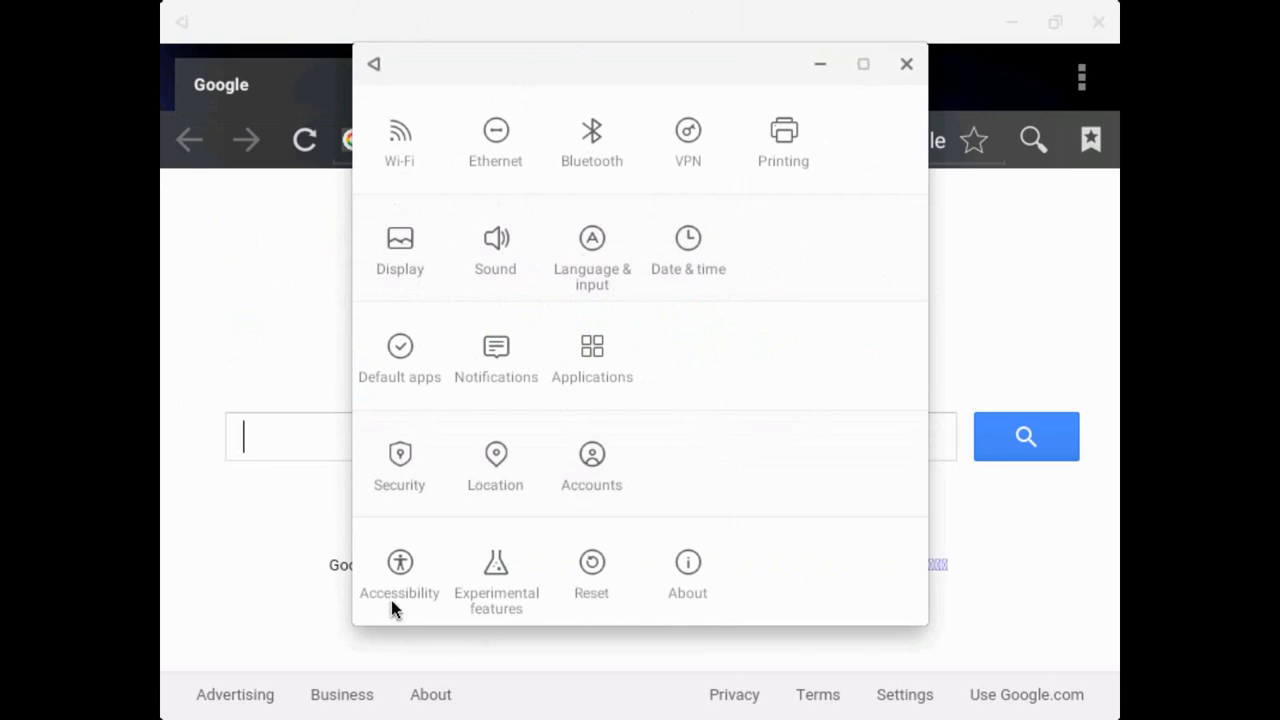
pyautogui.click(490, 566)
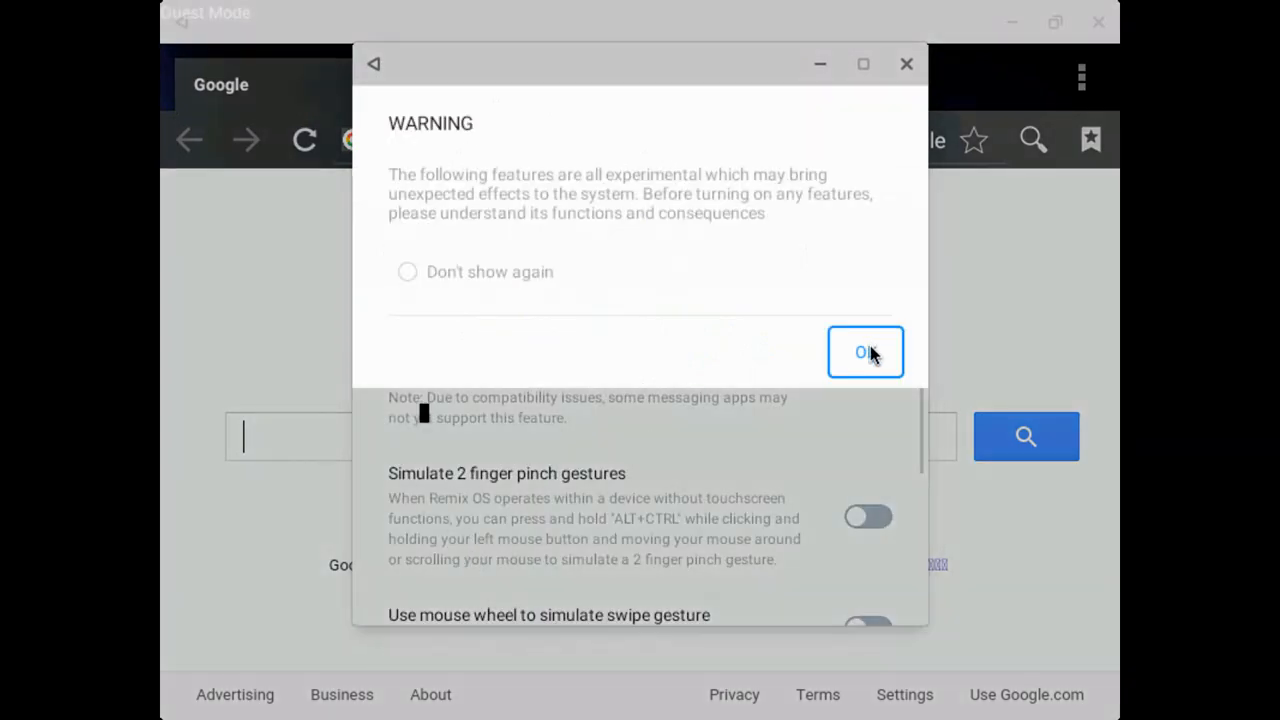
pyautogui.click(866, 352)
pyautogui.scroll(-5, 552, 318)
pyautogui.scroll(4, 547, 323)
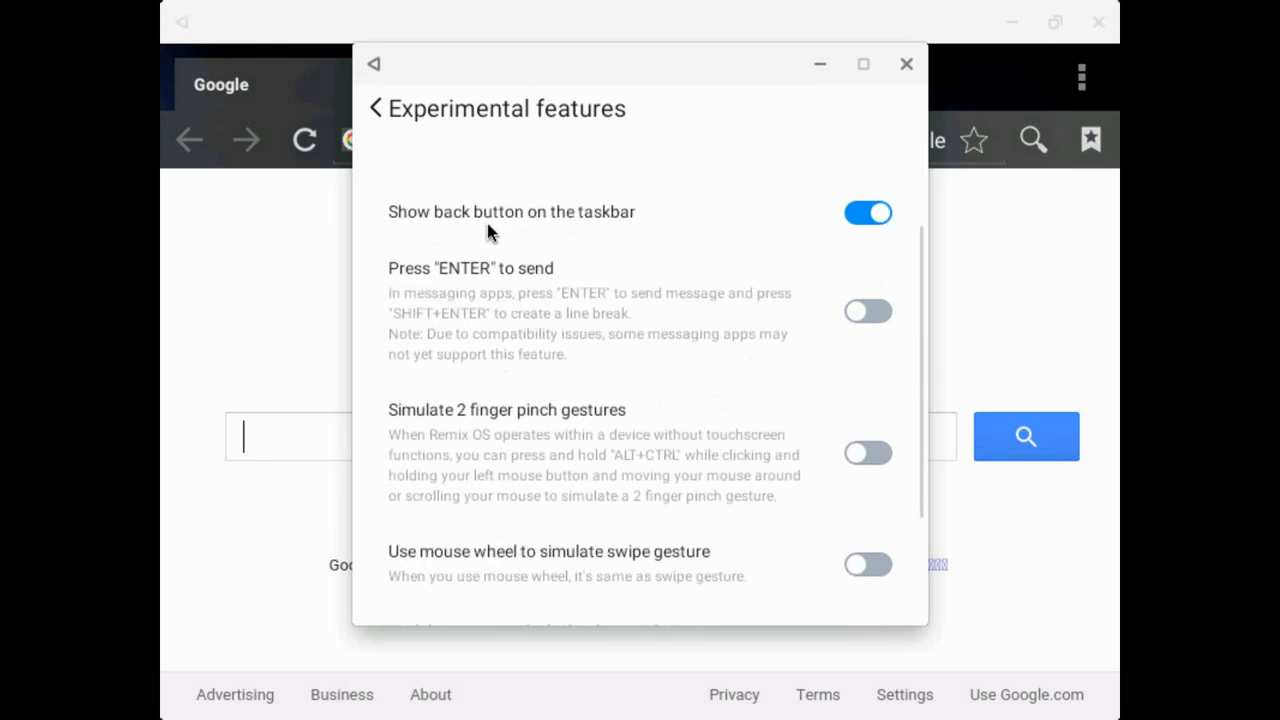
pyautogui.click(366, 60)
# - Review the Security settings and return to the settings overview
pyautogui.click(402, 481)
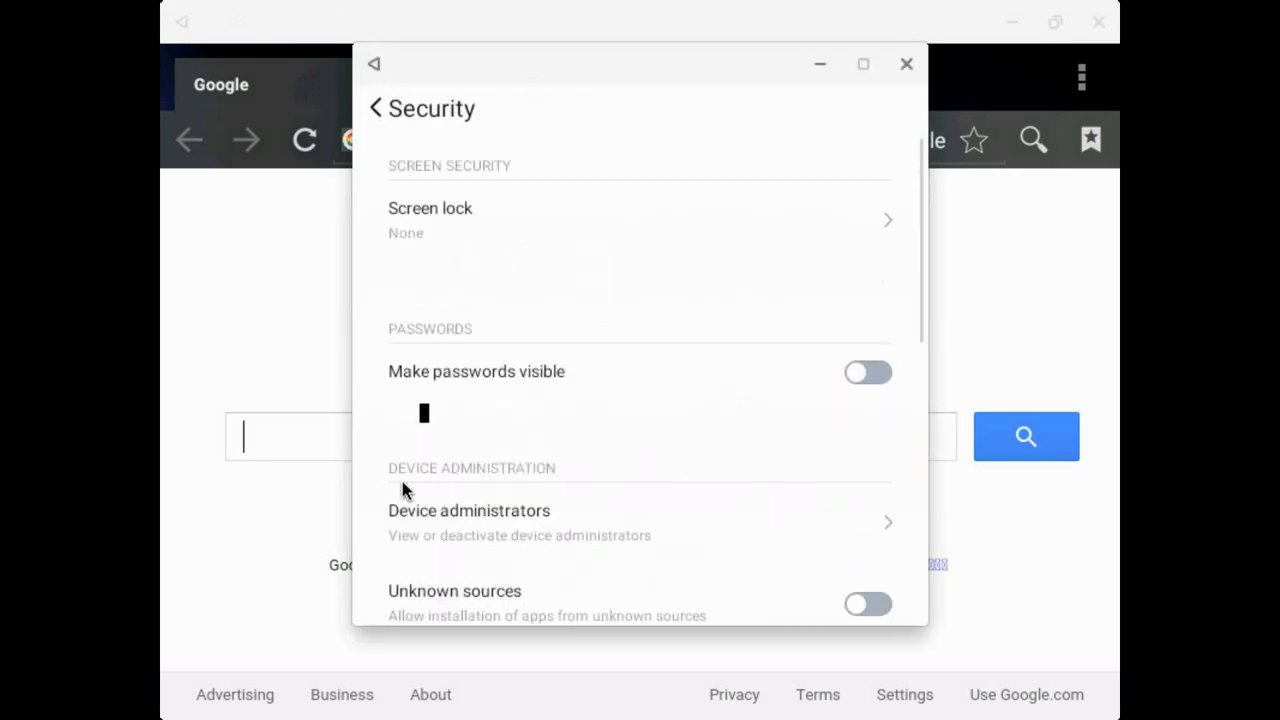
pyautogui.scroll(-5, 543, 309)
pyautogui.scroll(1, 581, 368)
pyautogui.scroll(5, 550, 350)
pyautogui.click(378, 64)
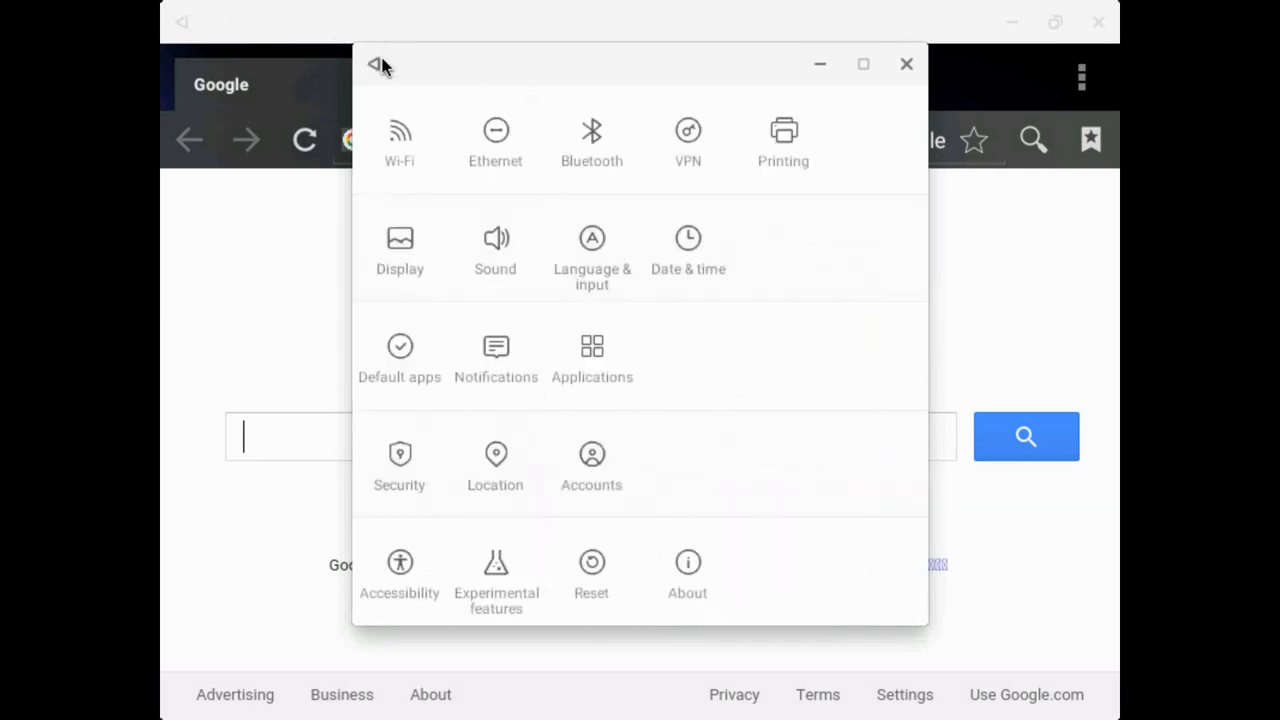
# - Review the Accessibility options and the Date & time settings, and return to the settings overview
pyautogui.click(404, 574)
pyautogui.scroll(-5, 608, 280)
pyautogui.scroll(5, 608, 280)
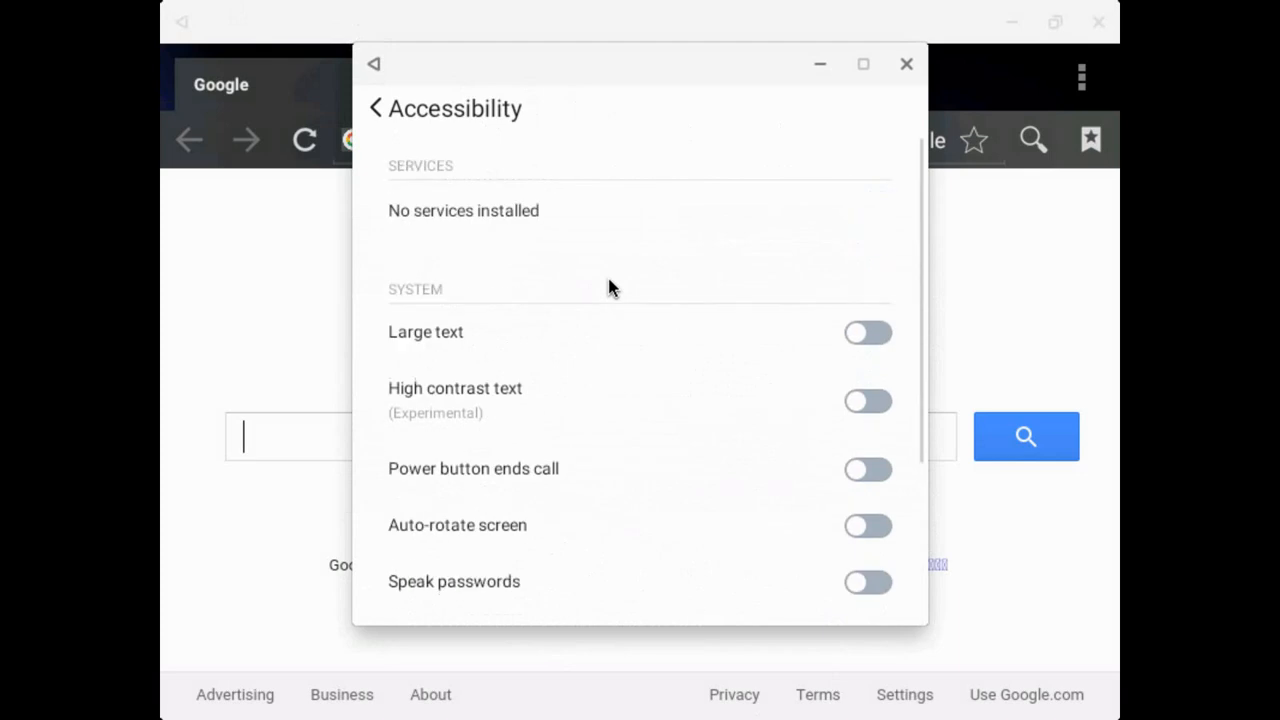
pyautogui.scroll(-5, 608, 280)
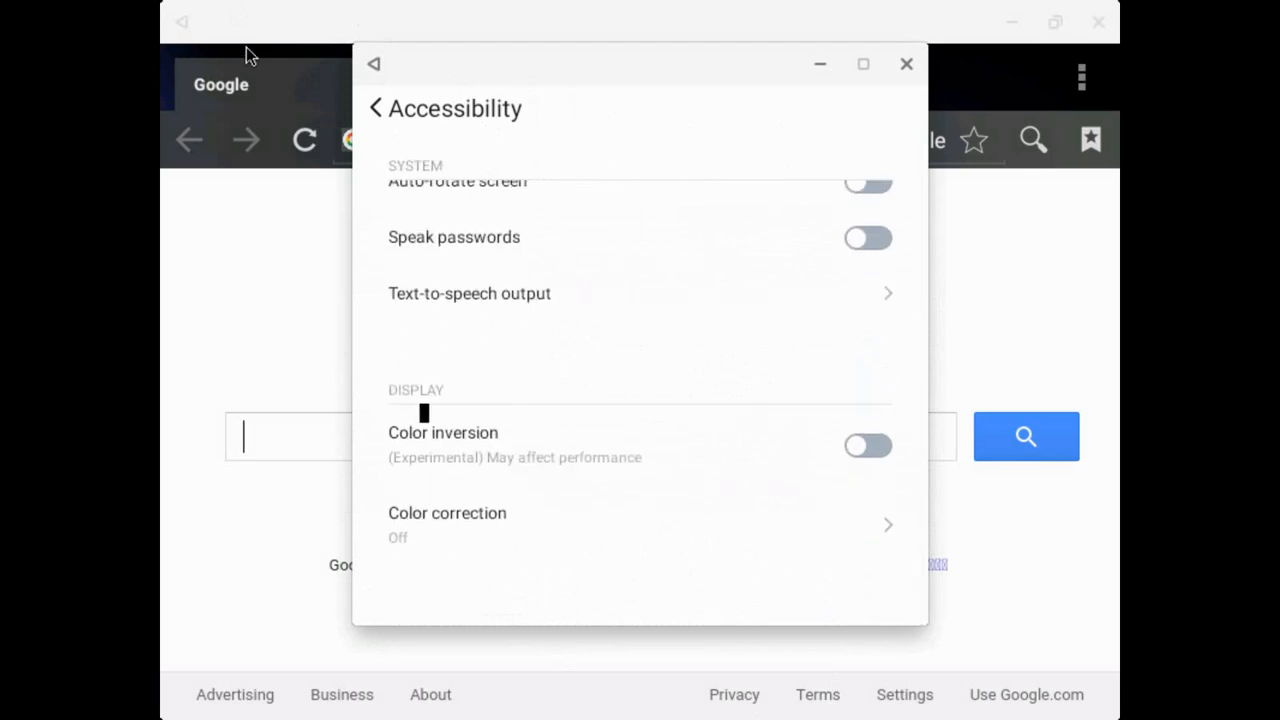
pyautogui.click(373, 66)
pyautogui.click(693, 250)
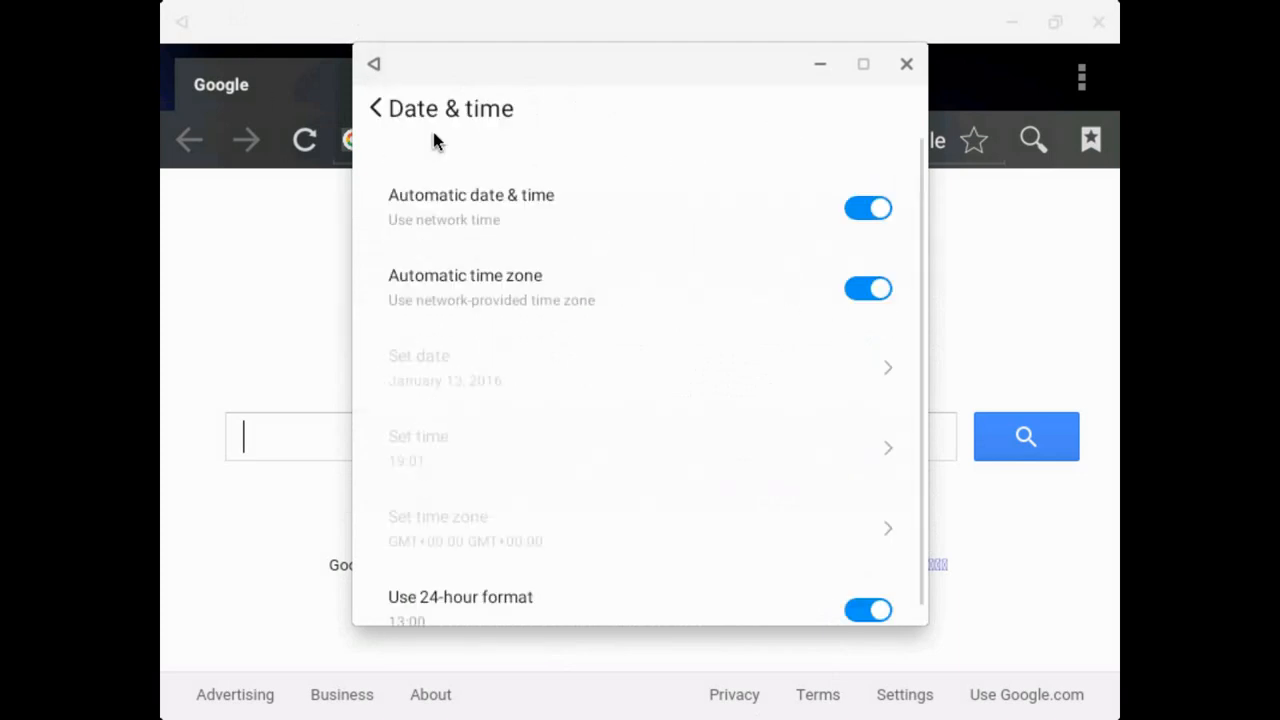
pyautogui.click(375, 64)
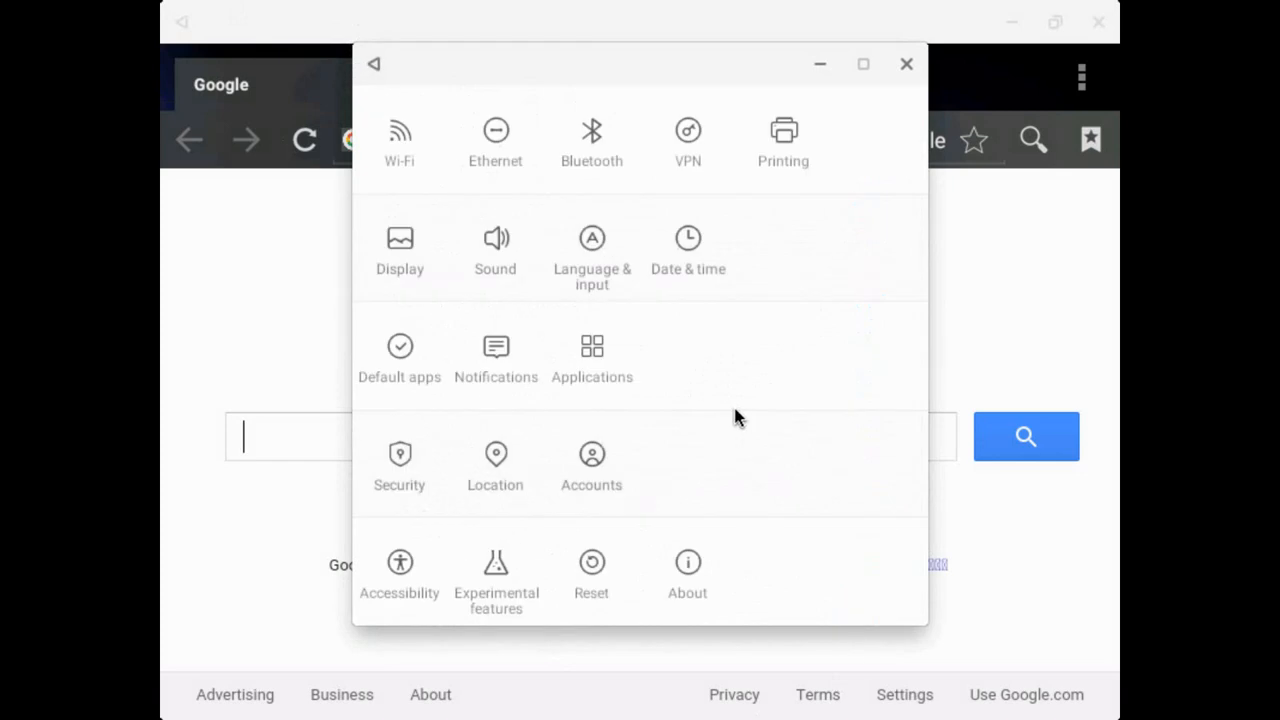
# - Look through the list of installed applications and return to the settings overview
pyautogui.click(592, 347)
pyautogui.scroll(-10, 591, 349)
pyautogui.scroll(-8, 767, 420)
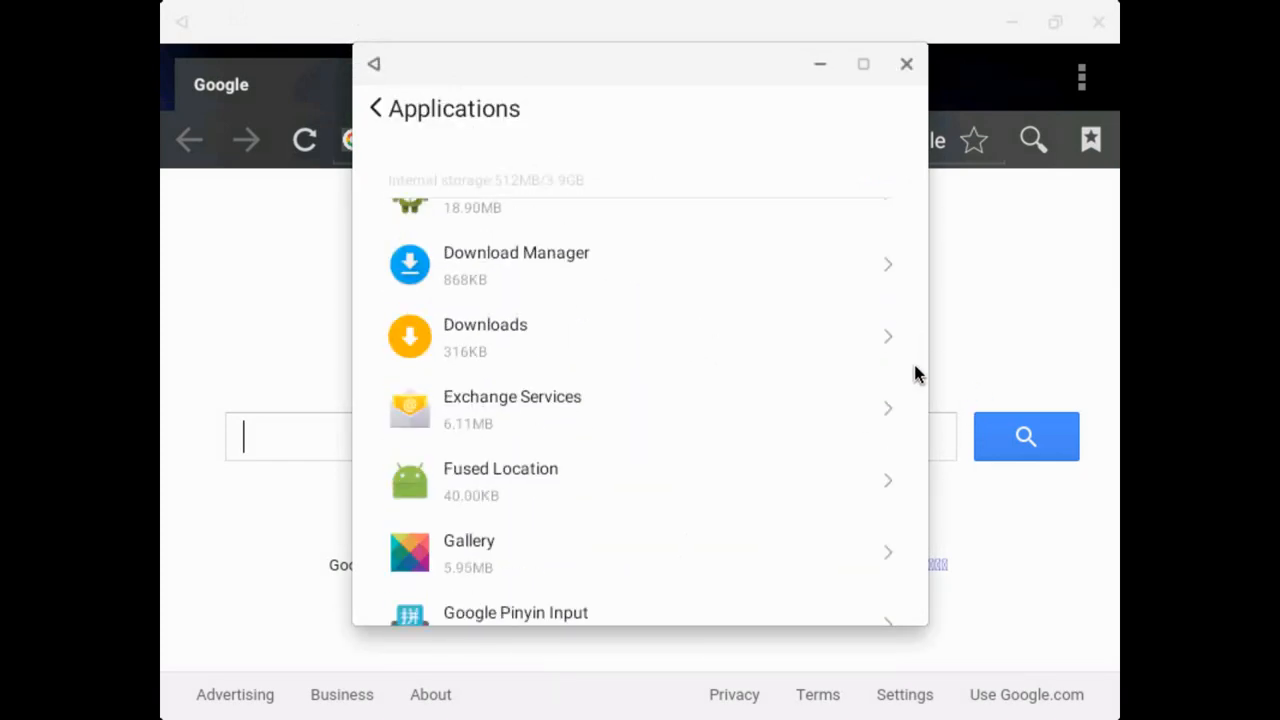
pyautogui.scroll(-5, 810, 384)
pyautogui.scroll(4, 754, 380)
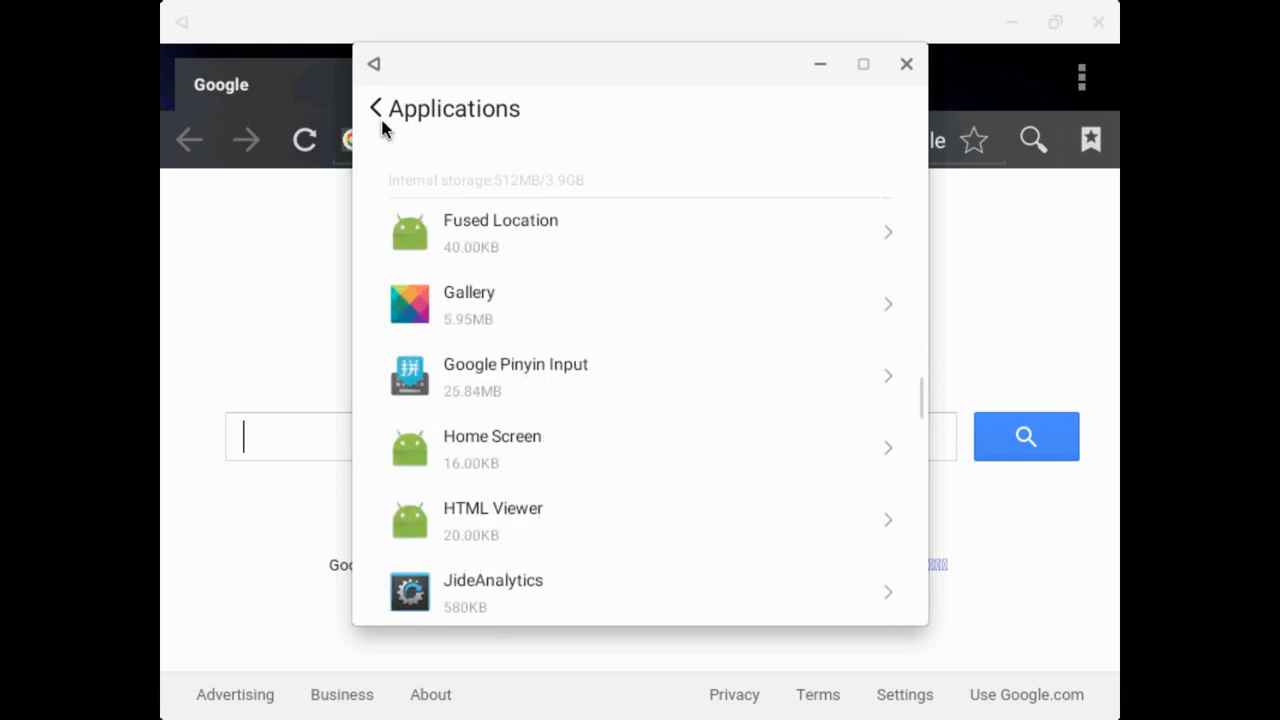
pyautogui.click(372, 62)
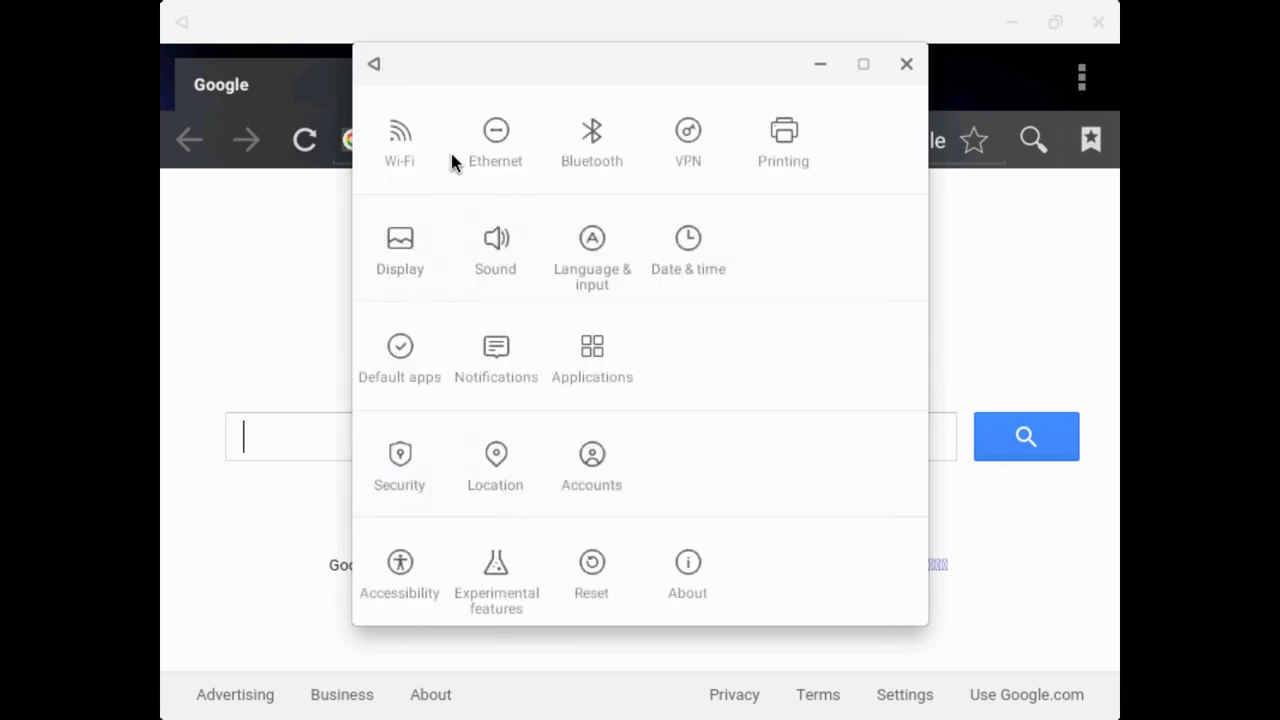
# - Look through the system wallpapers in the Display settings without changing the wallpaper, and return to the settings overview
pyautogui.click(399, 256)
pyautogui.click(397, 209)
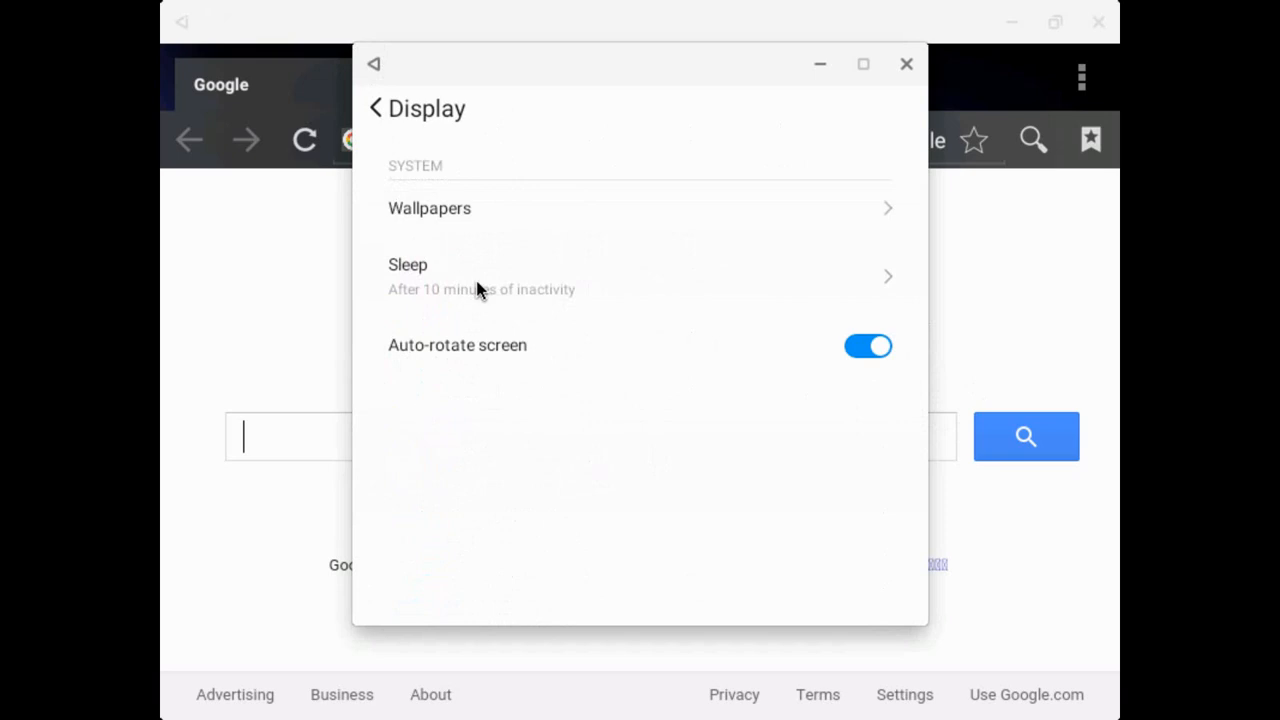
pyautogui.click(452, 405)
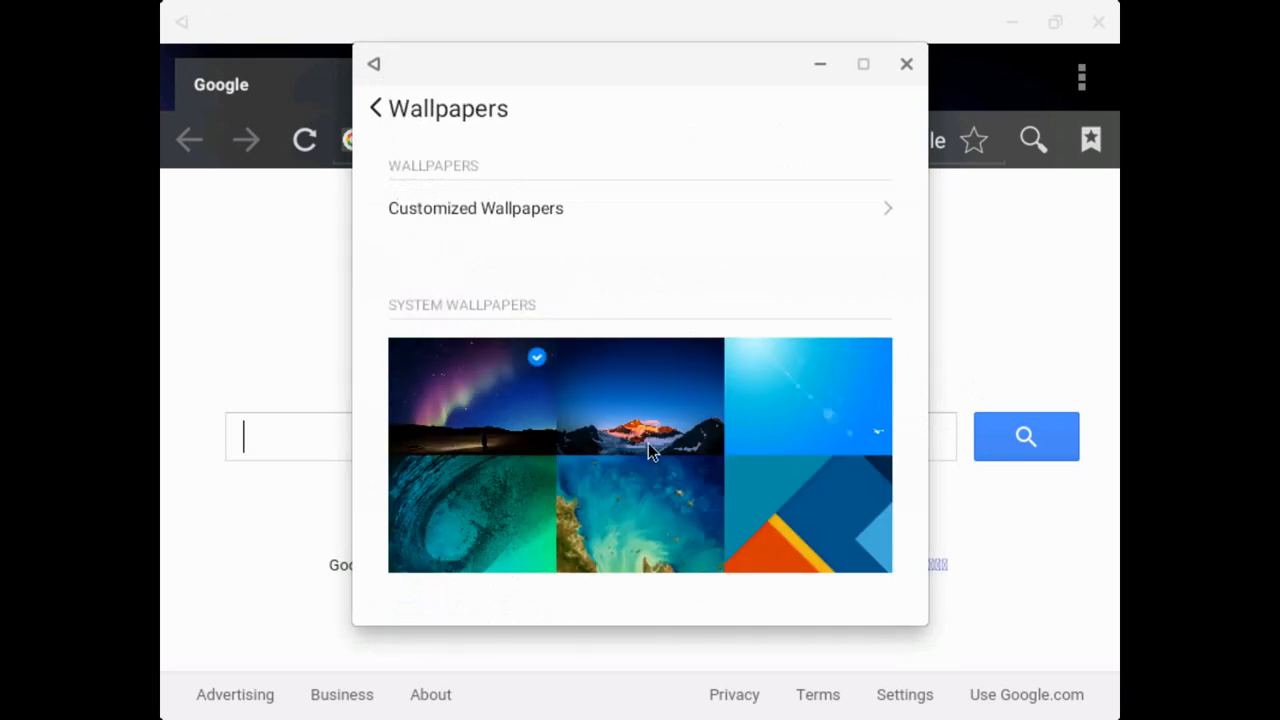
pyautogui.scroll(-1, 750, 200)
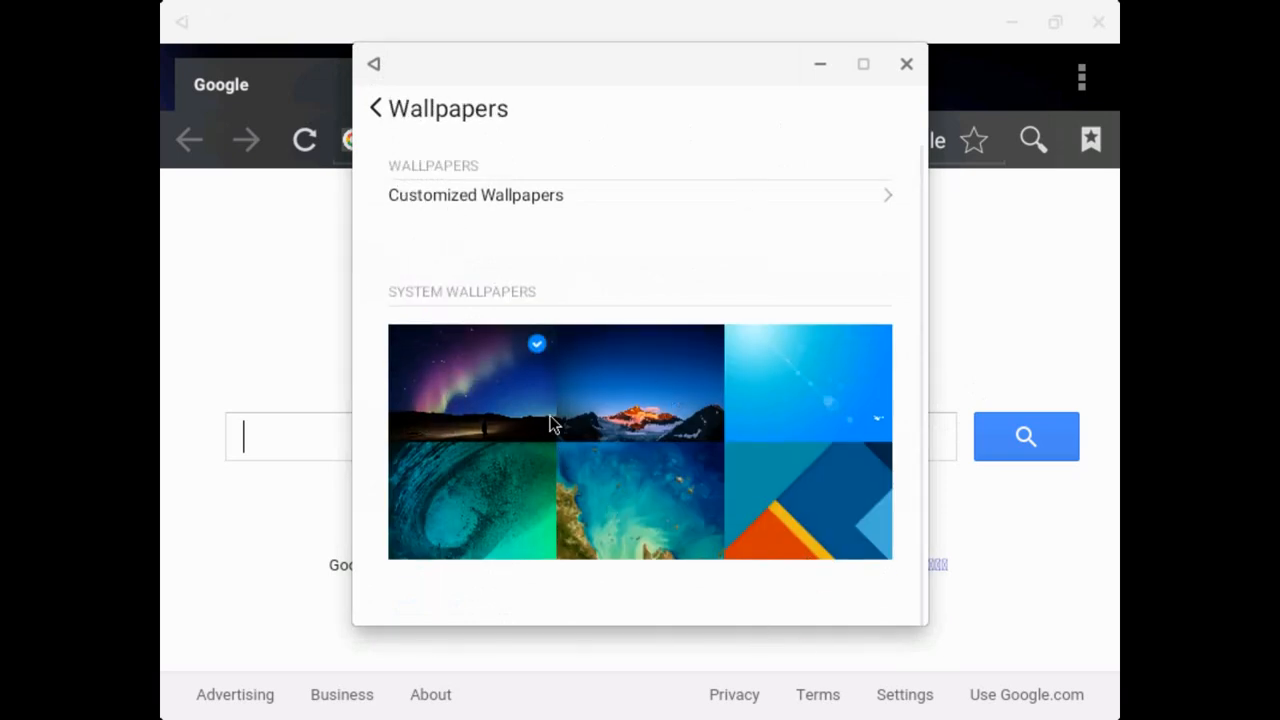
pyautogui.click(371, 72)
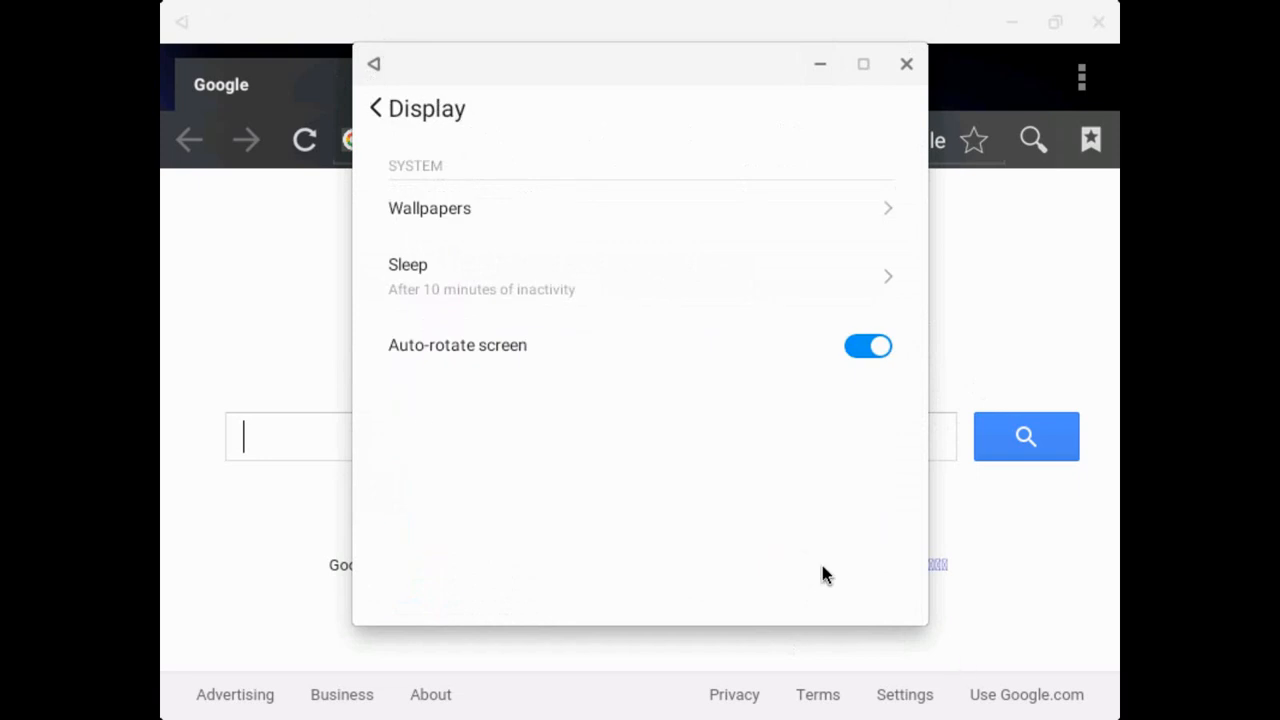
pyautogui.click(374, 72)
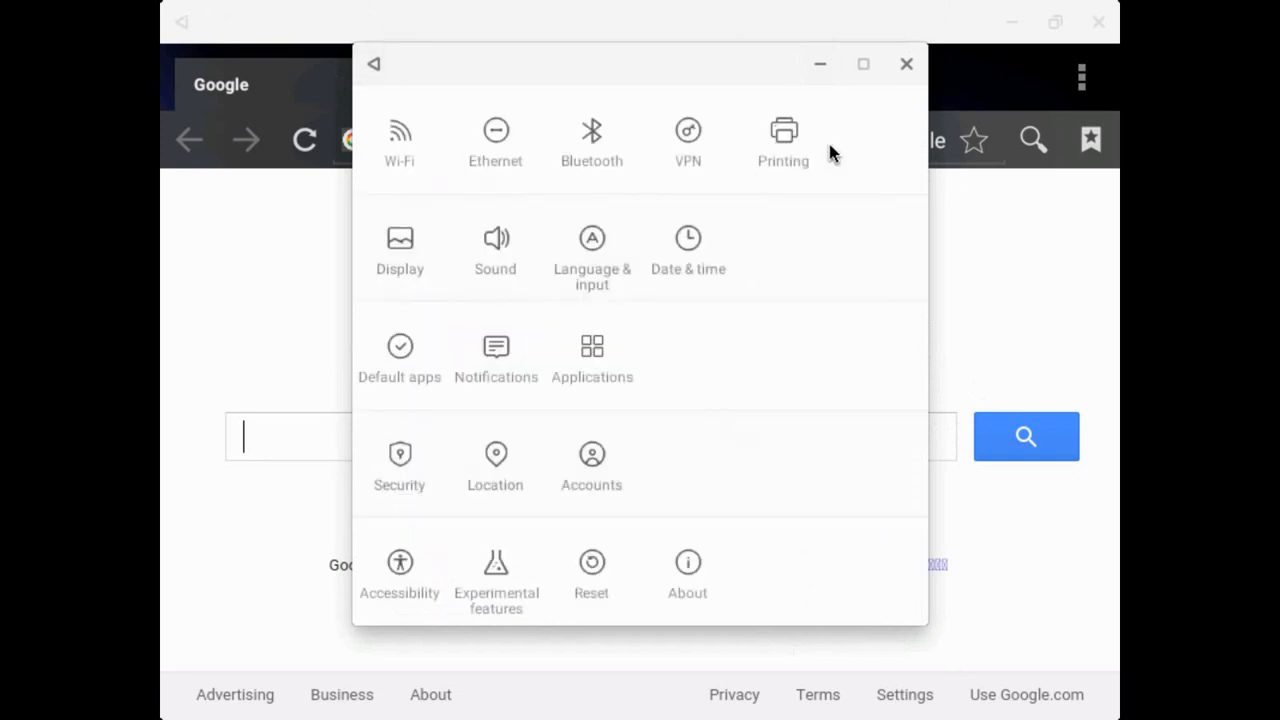
# - Close the settings window and search Google for "remix os" in the browser
pyautogui.click(903, 63)
pyautogui.write('remix os')
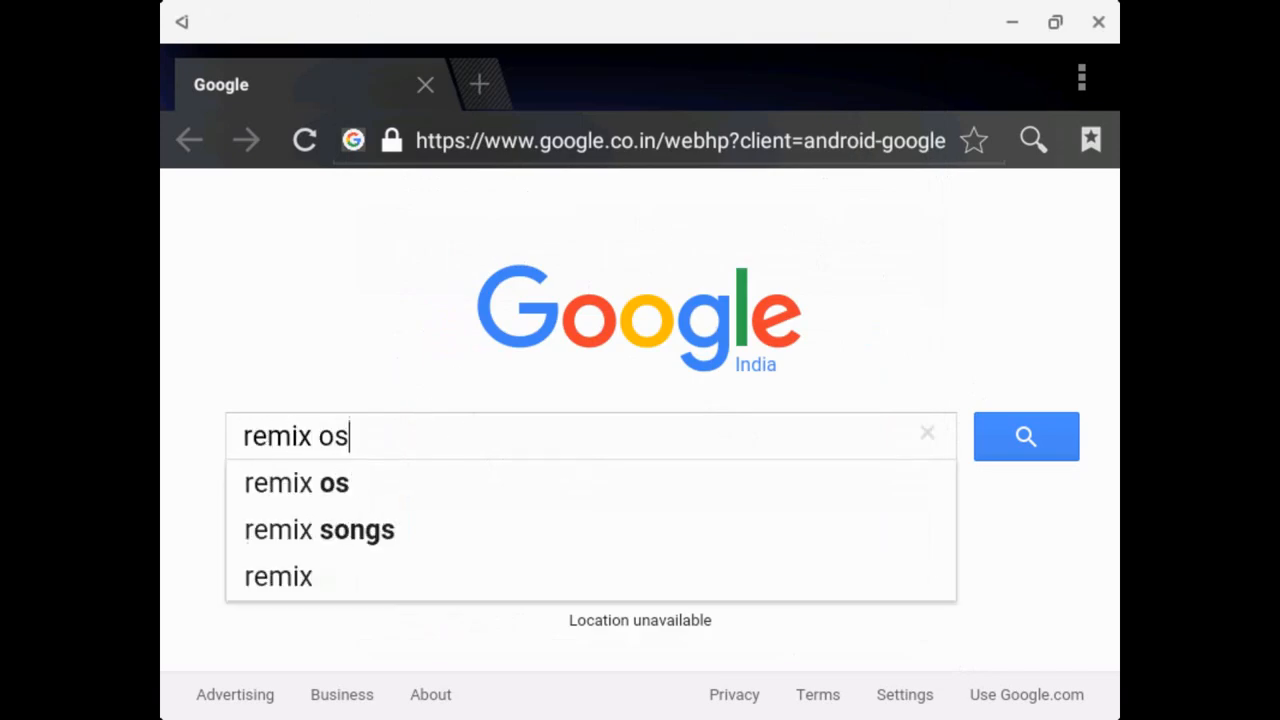
pyautogui.press('Return')
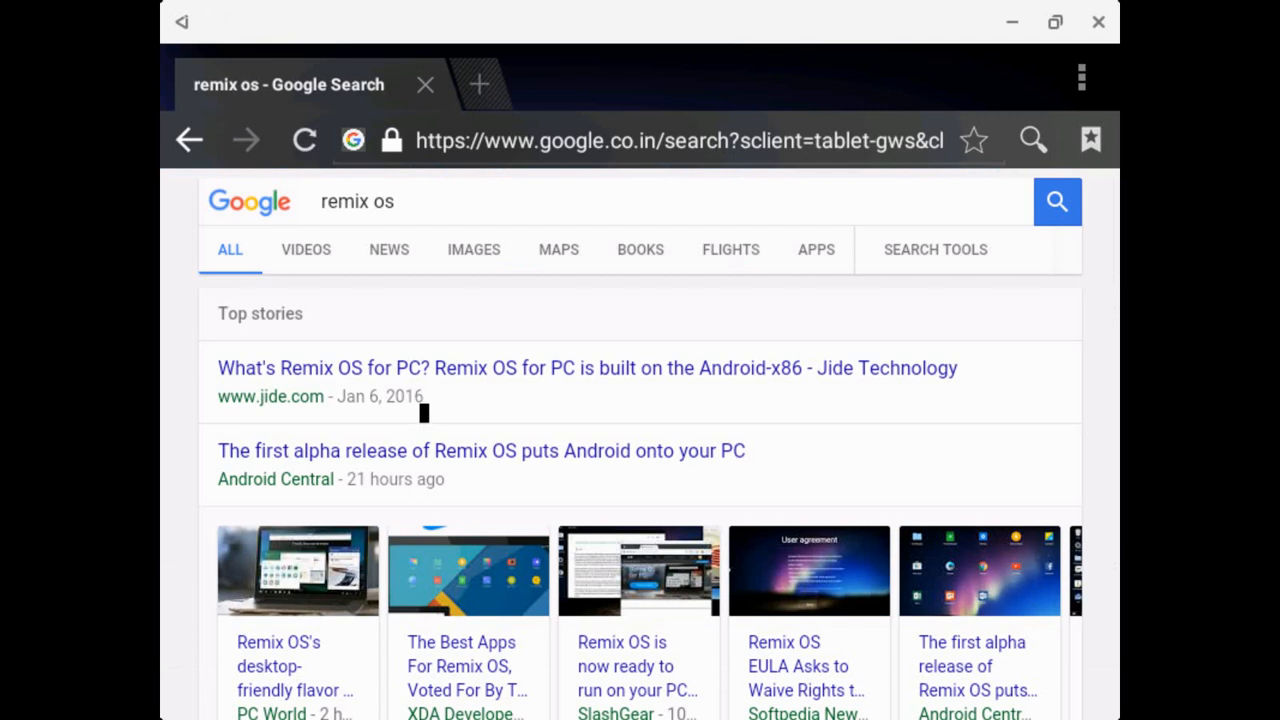
# - Release the input from the Remix OS virtual machine and switch VMware Workstation out of full screen mode
pyautogui.hotkey('ctrl', 'alt')
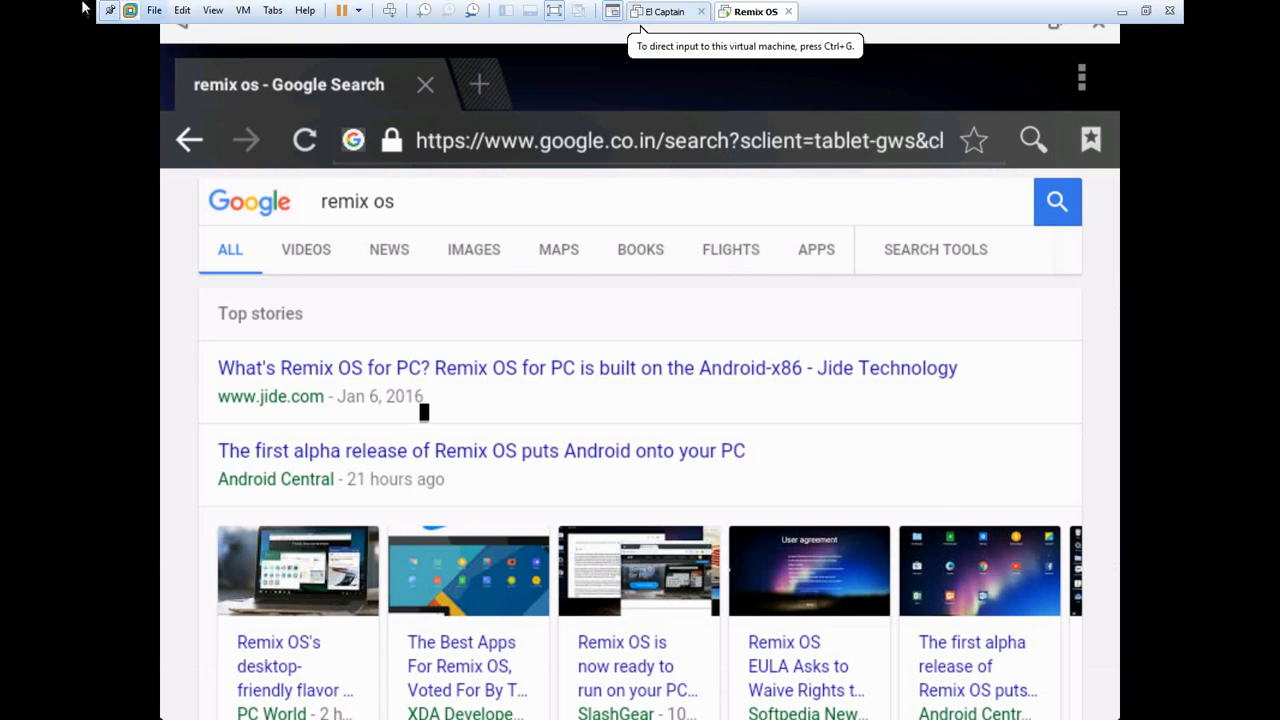
pyautogui.click(212, 10)
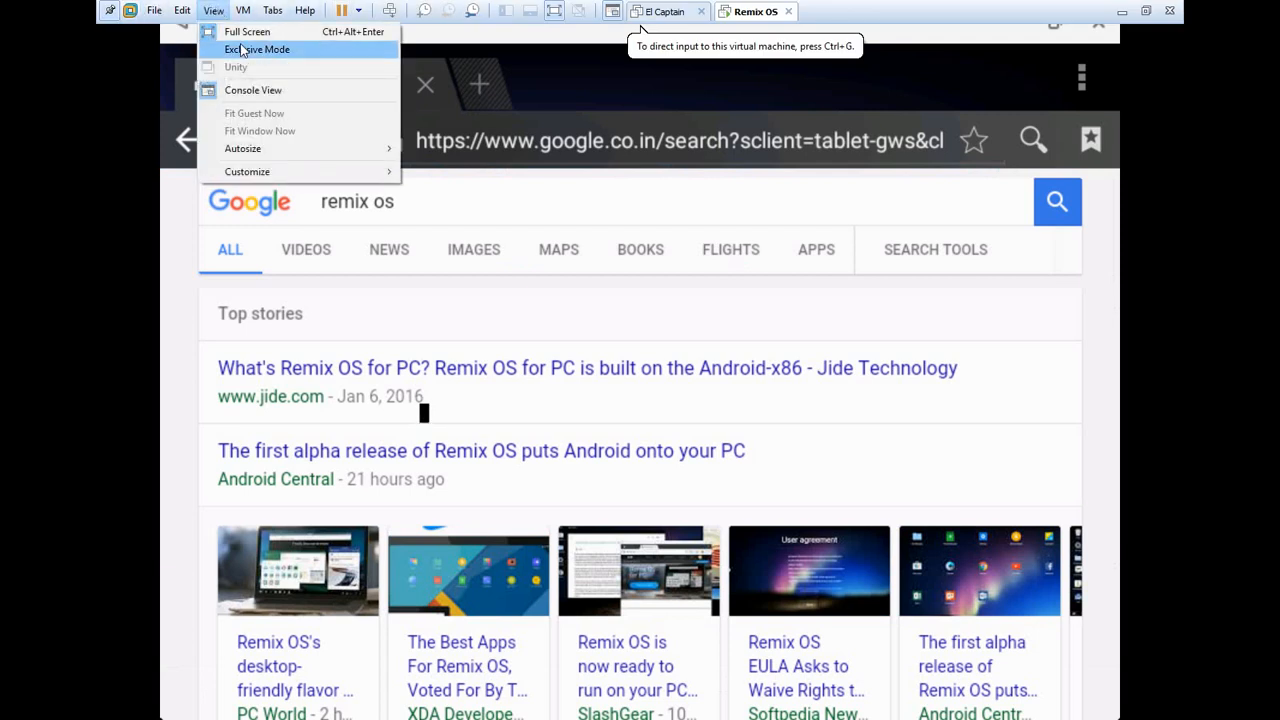
pyautogui.click(237, 33)
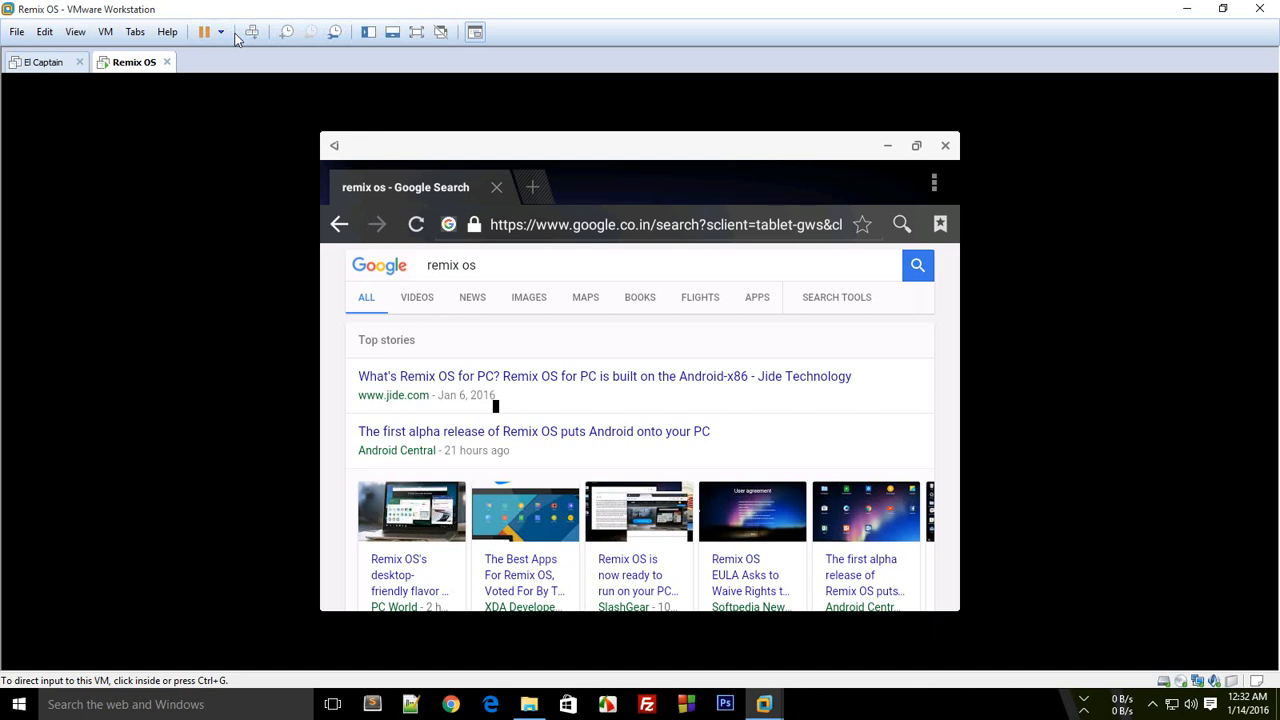